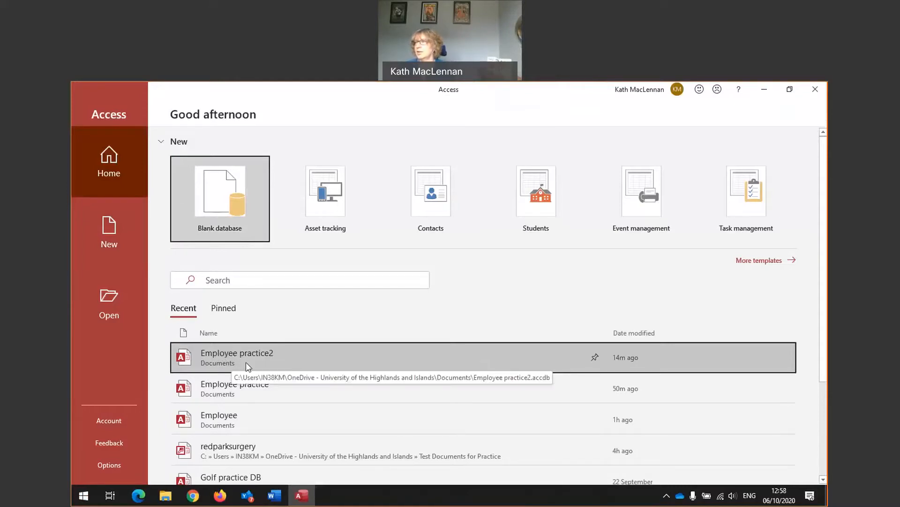
- Open the Employee practice2 database from the Documents folder
click(229, 359)
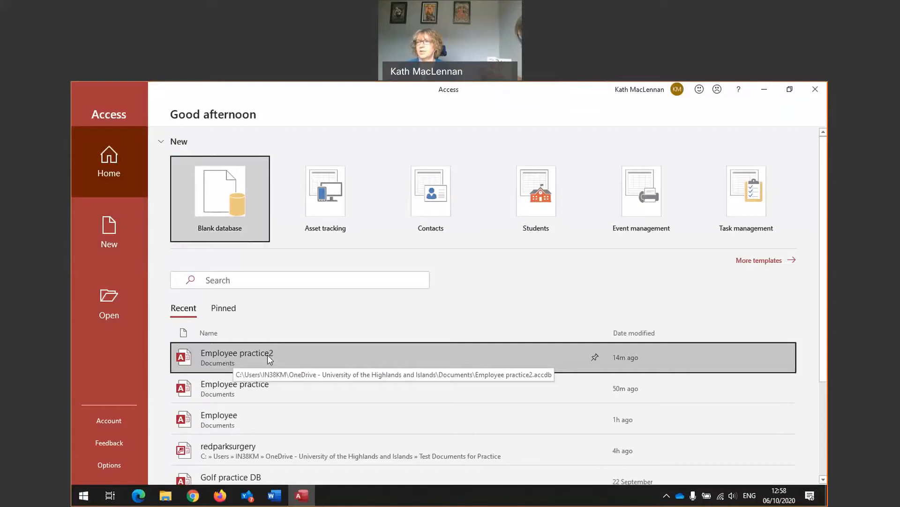
click(165, 500)
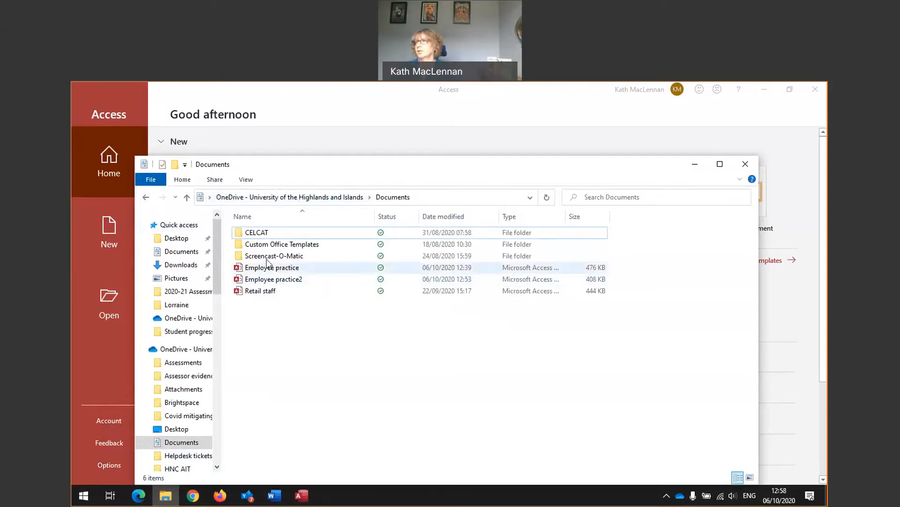
click(283, 282)
double_click(283, 281)
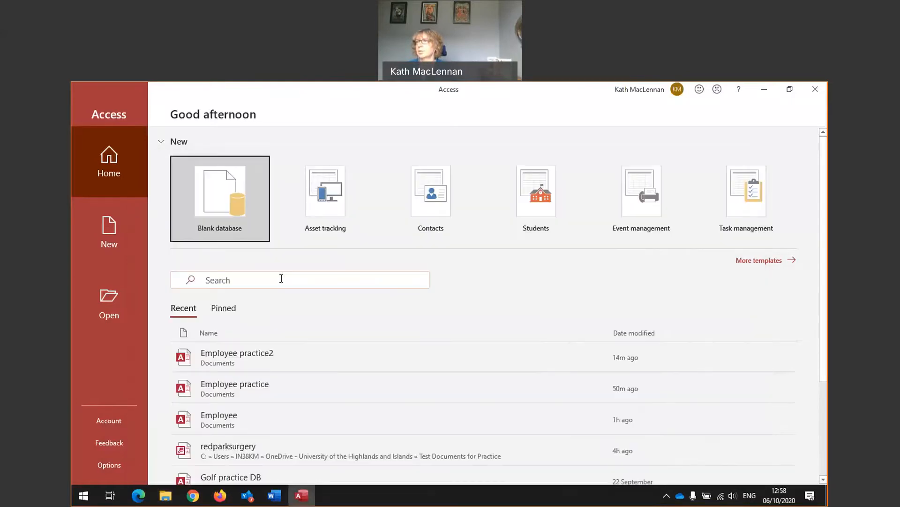
click(389, 178)
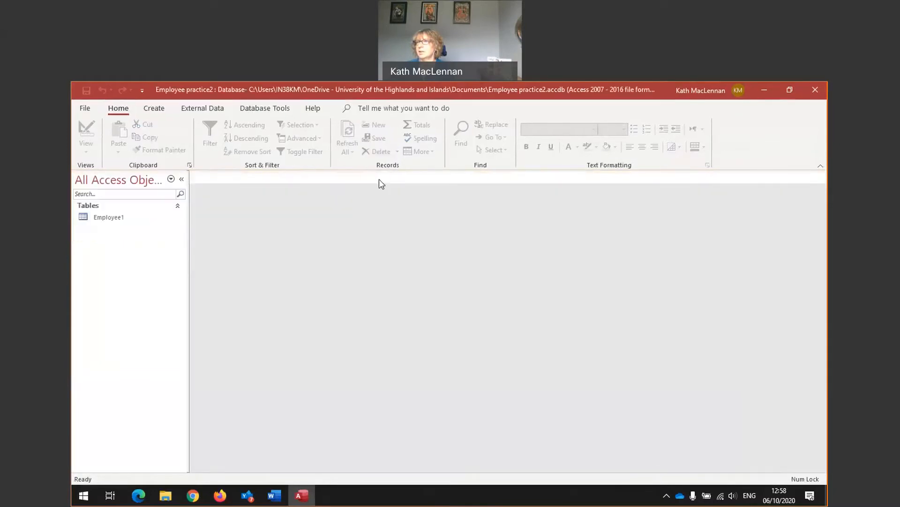
- Open the Employee1 table and switch it to Design View
click(107, 220)
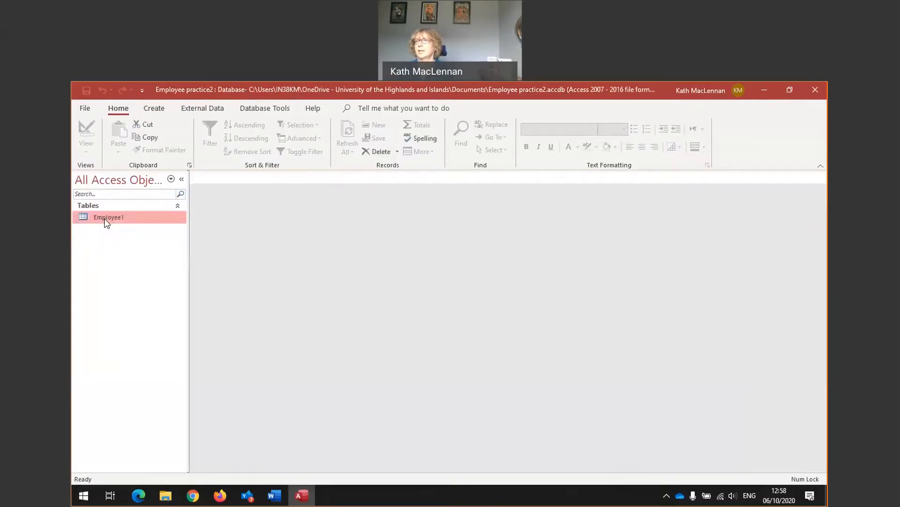
double_click(106, 220)
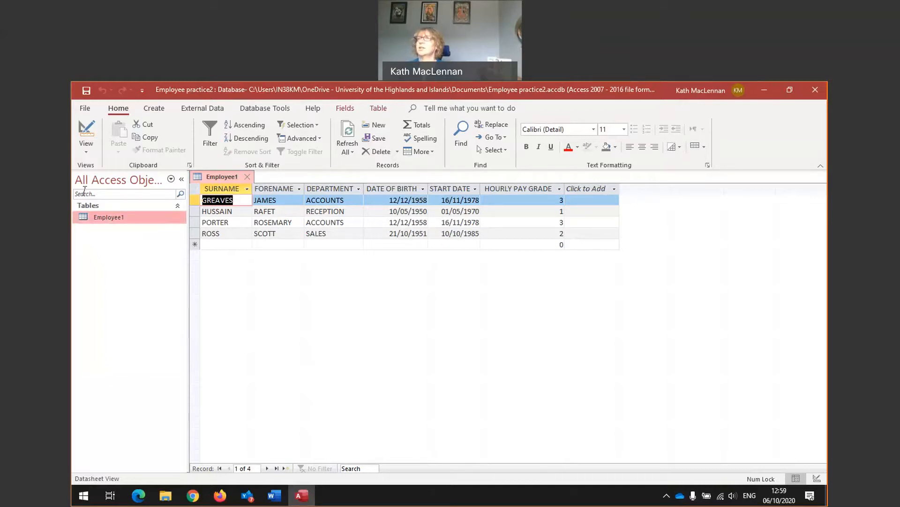
click(86, 152)
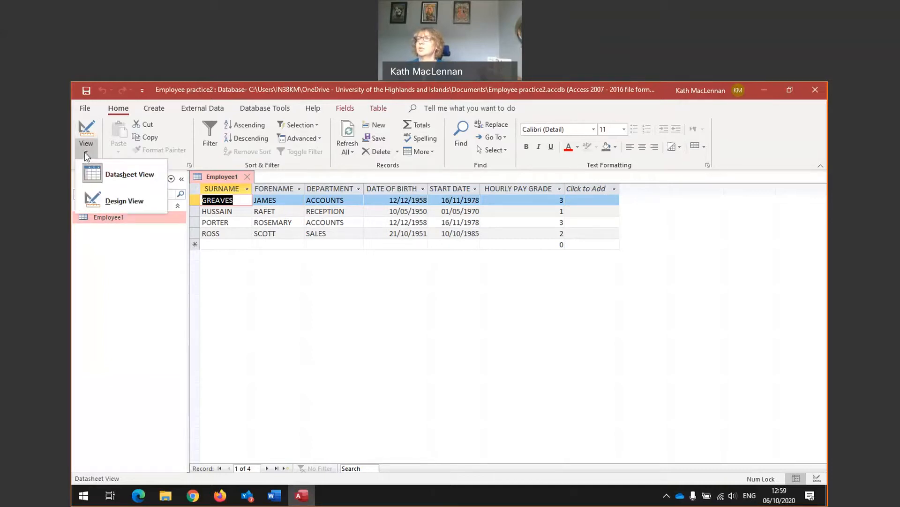
click(105, 202)
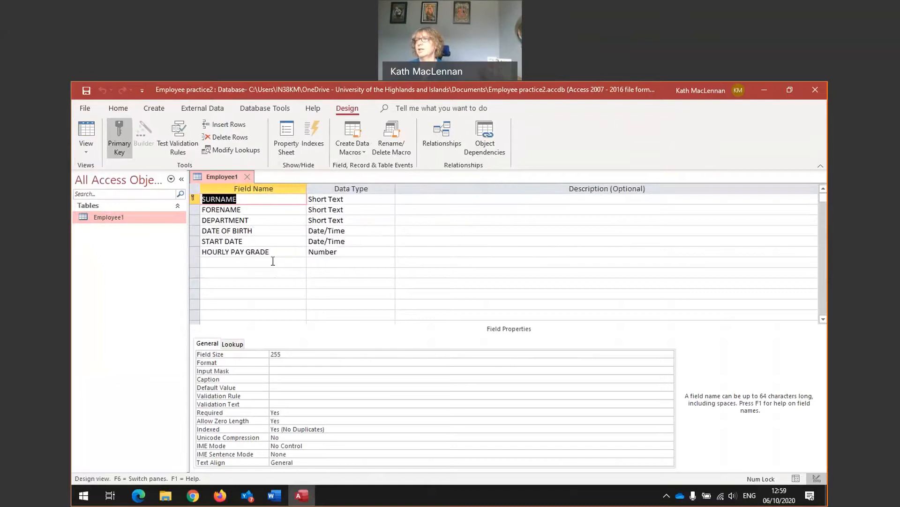
- Add a new field named EMPLOYEE NUMBER with the Short Text data type below HOURLY PAY GRADE
click(230, 262)
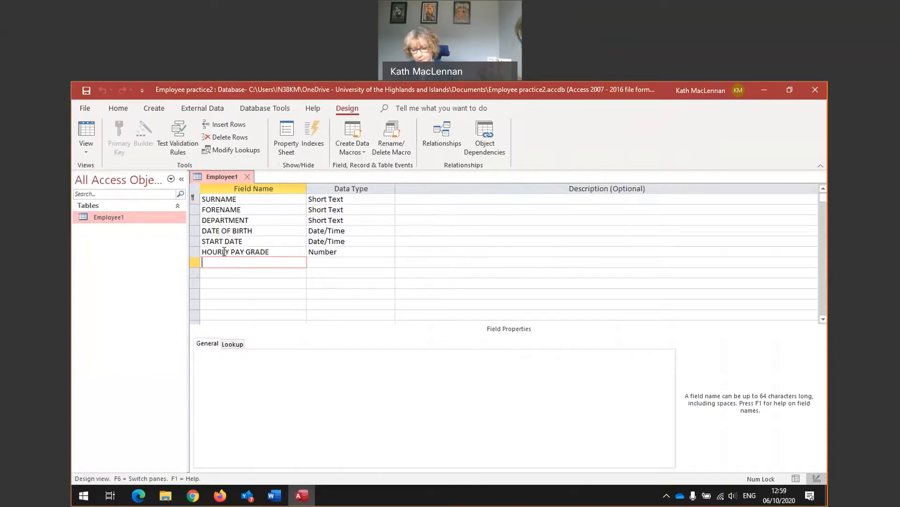
text(em)
key(BackSpace)
key(BackSpace)
key(Caps_Lock)
text(EMPLOYEE NUMBER)
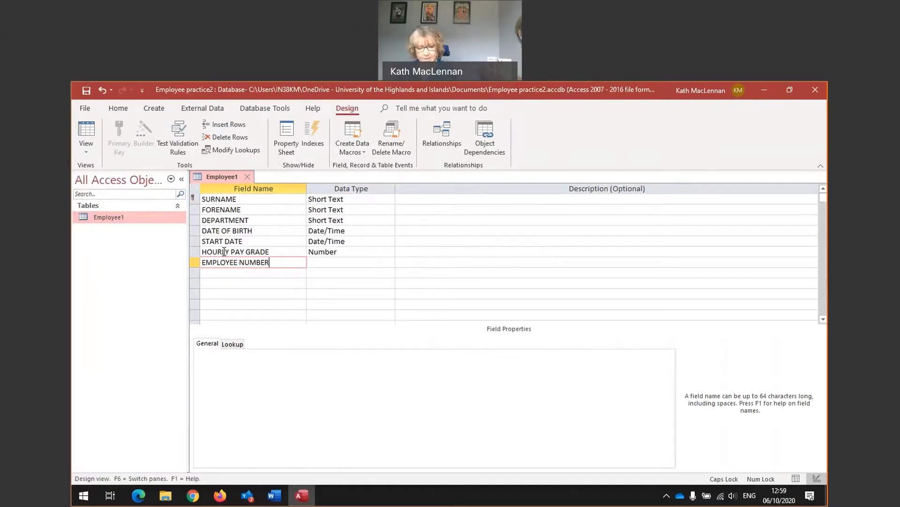
click(358, 262)
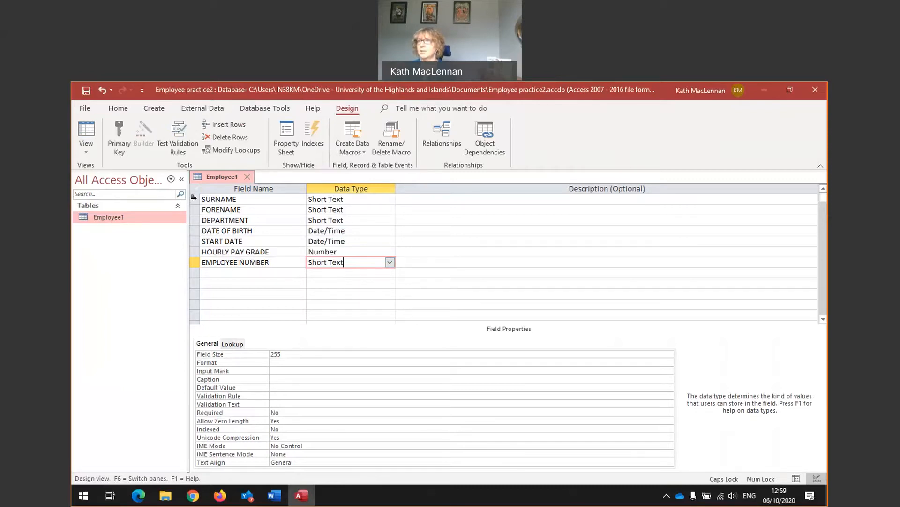
- Try to make EMPLOYEE NUMBER the table's primary key and save the design
click(195, 264)
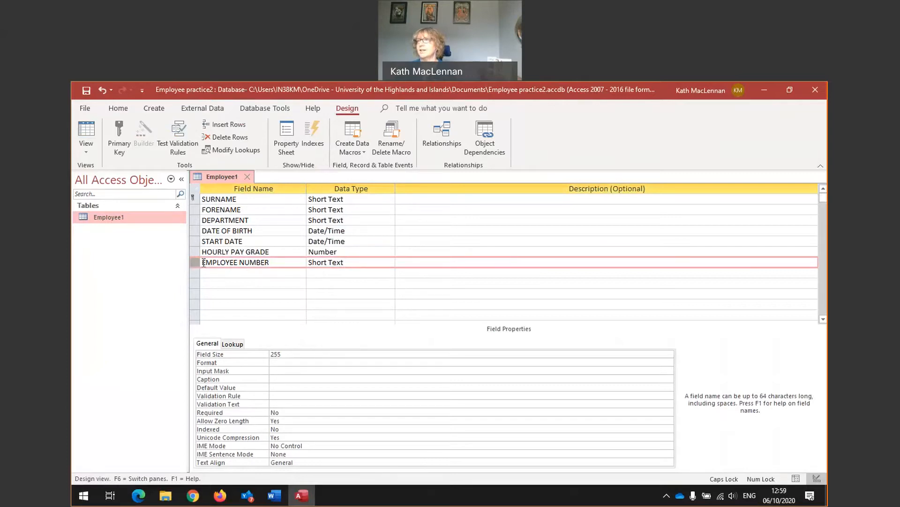
click(120, 132)
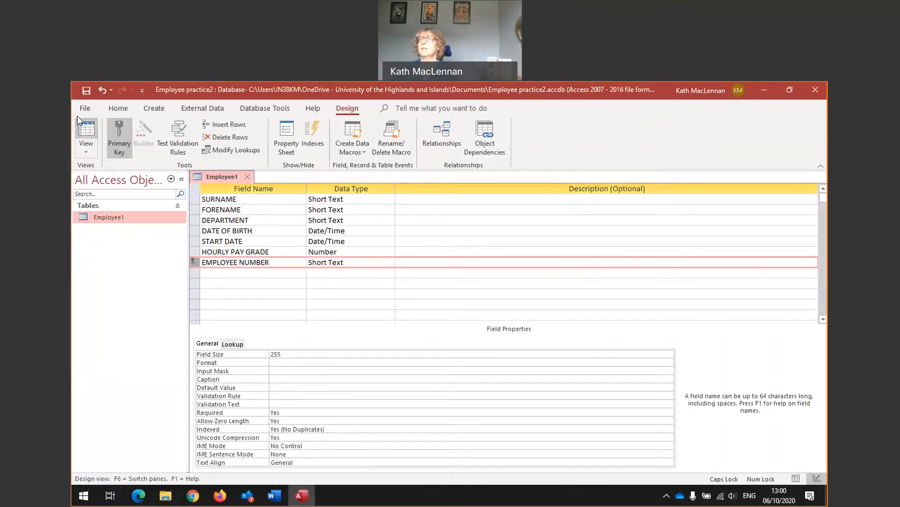
click(86, 91)
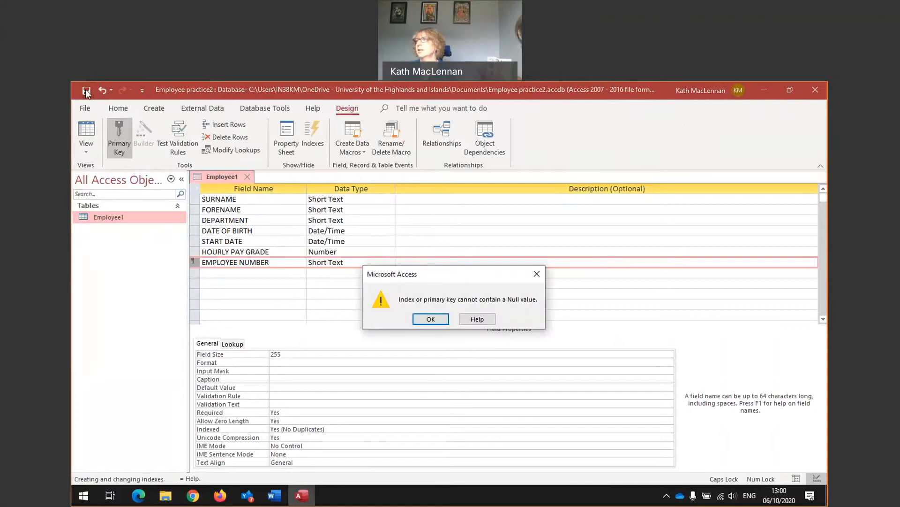
click(433, 319)
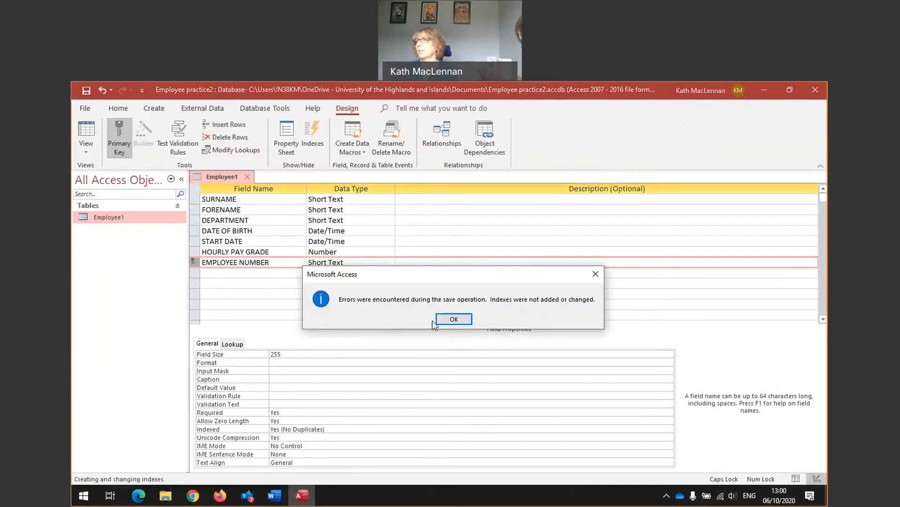
click(443, 318)
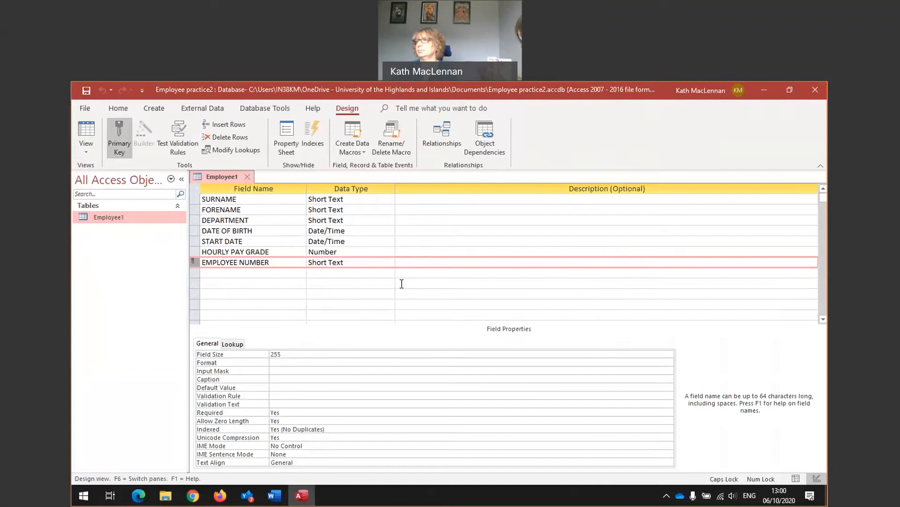
- Try to switch the table to Datasheet View, saving it with EMPLOYEE NUMBER as the primary key
click(287, 265)
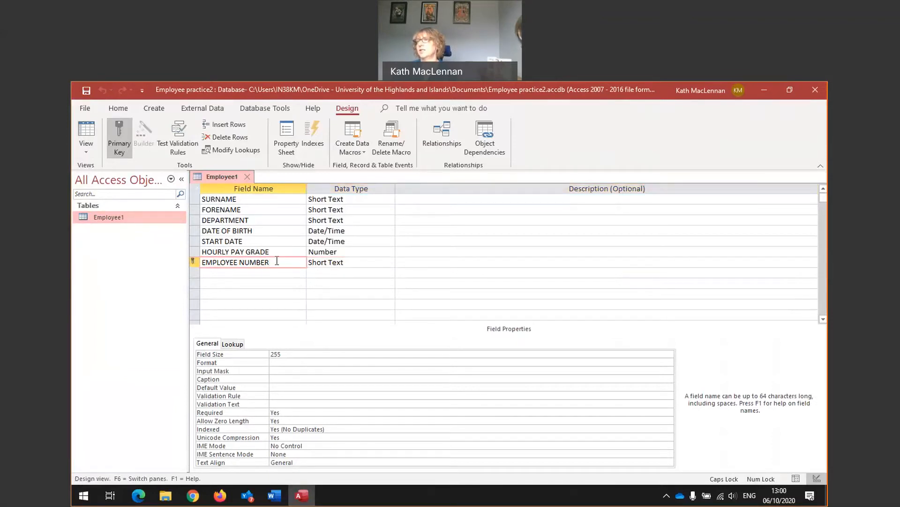
click(92, 150)
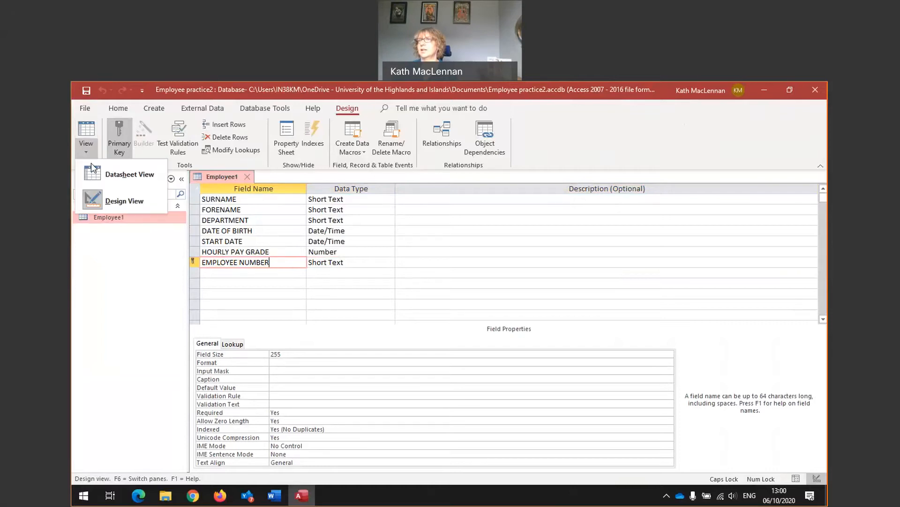
click(111, 178)
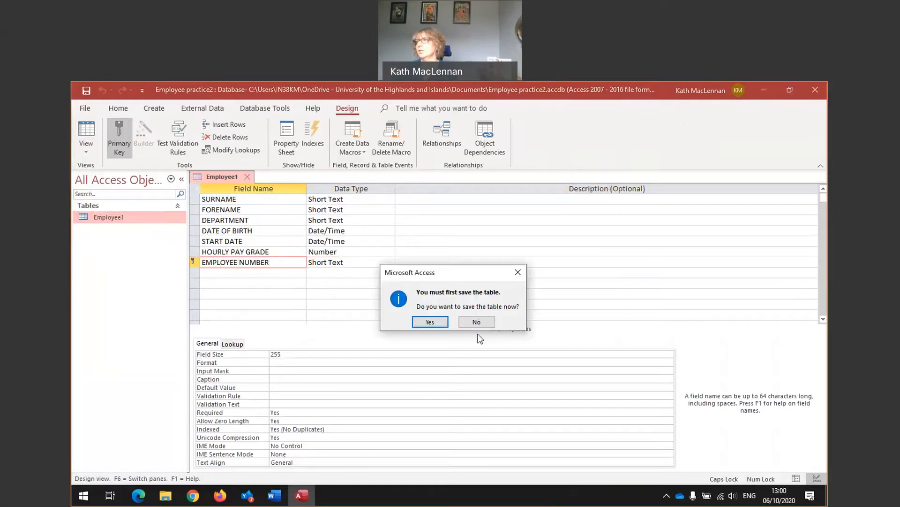
click(430, 321)
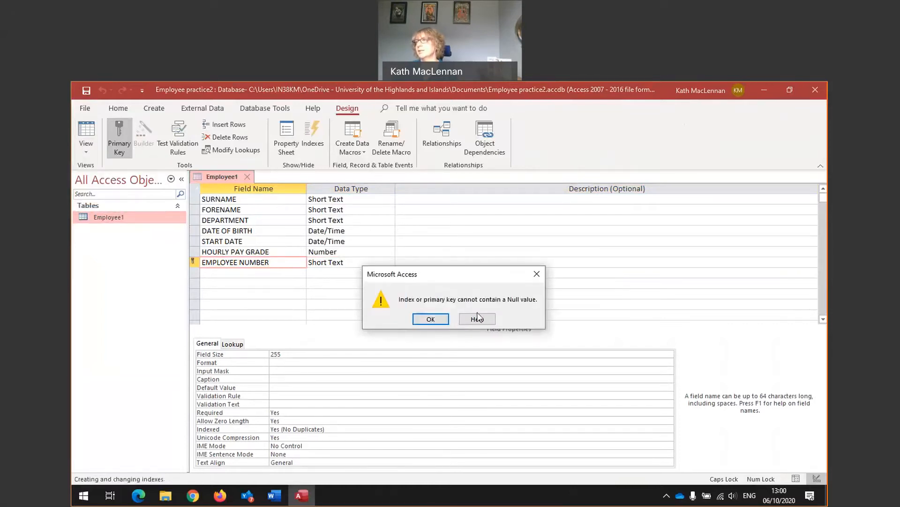
click(429, 319)
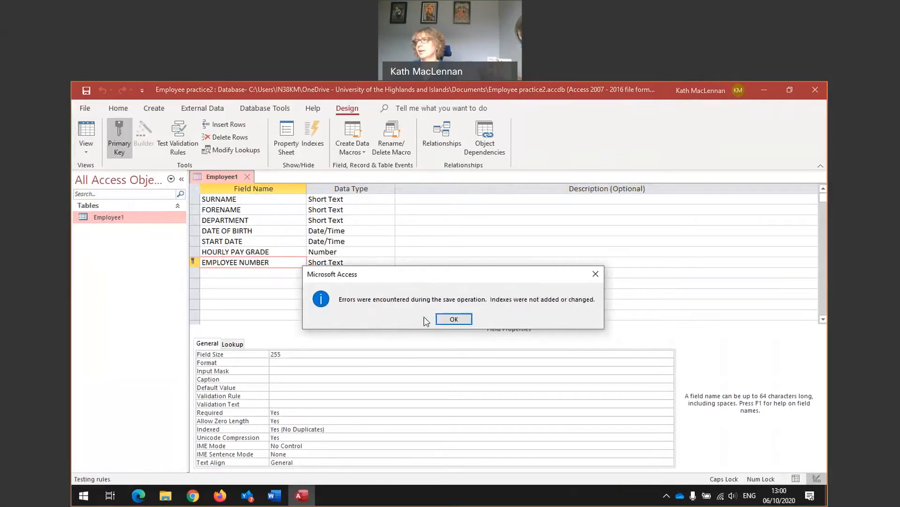
click(453, 320)
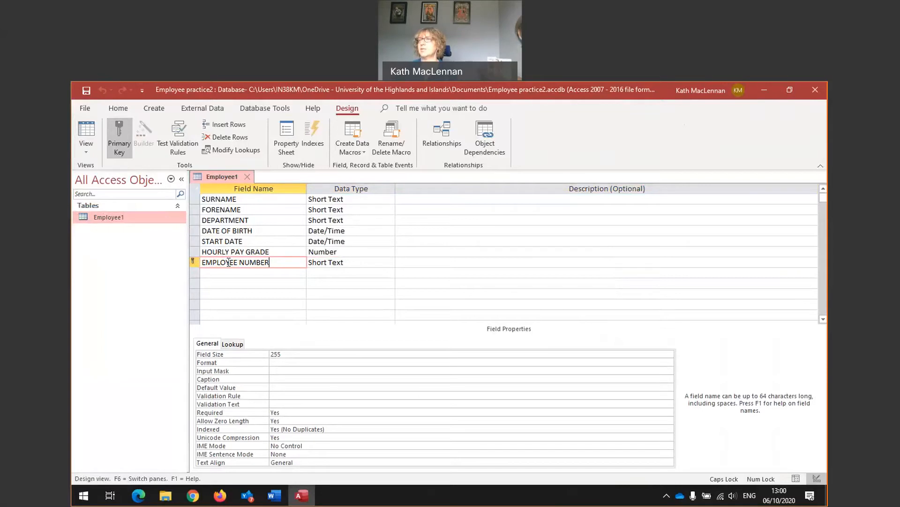
- Set the SURNAME field as the primary key again and save the table
click(194, 198)
click(121, 146)
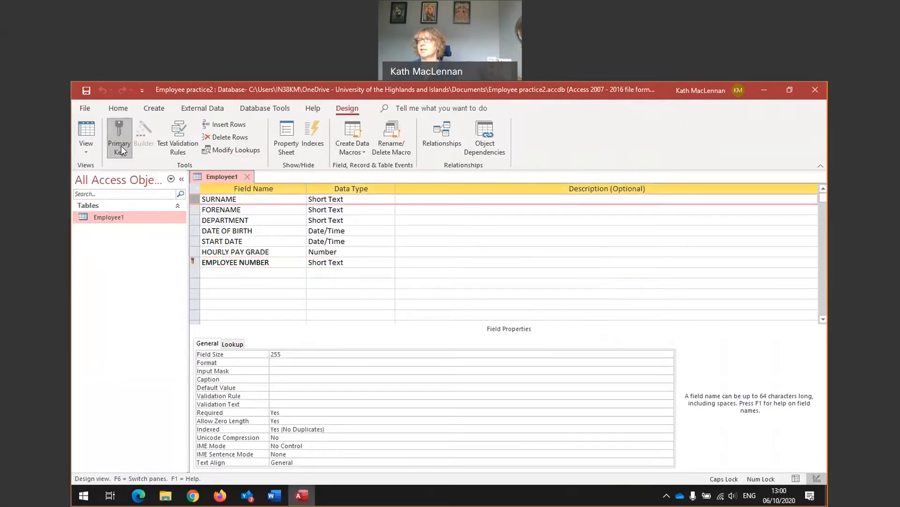
click(86, 90)
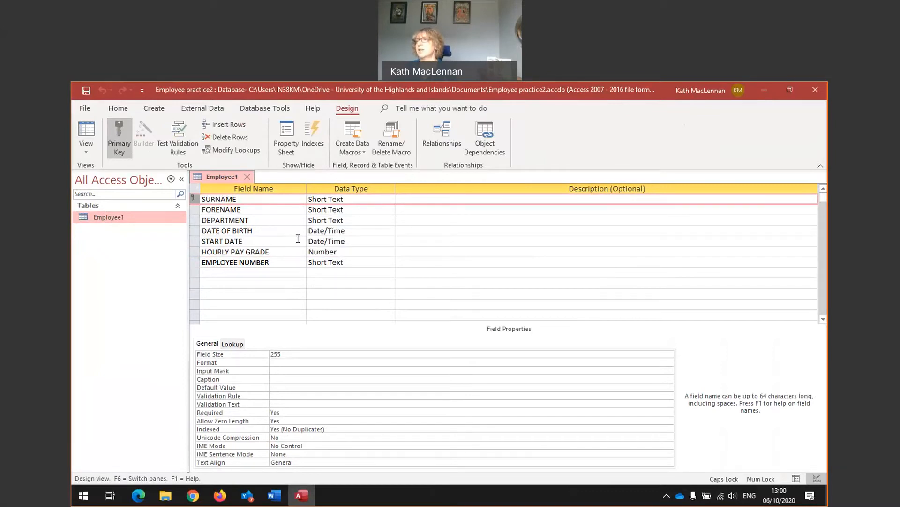
- Switch to Datasheet View and widen the EMPLOYEE NUMBER column to fit its full heading
click(86, 150)
click(107, 175)
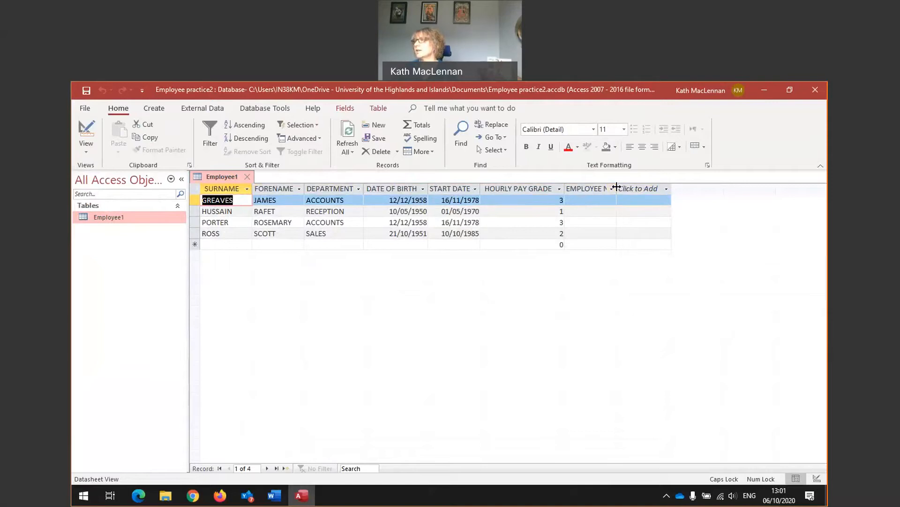
drag(616, 187, 661, 186)
click(662, 187)
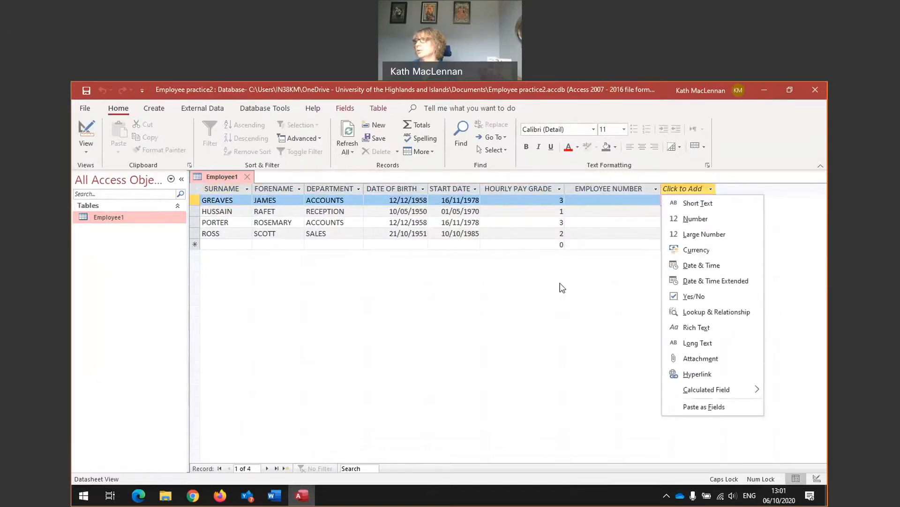
click(548, 308)
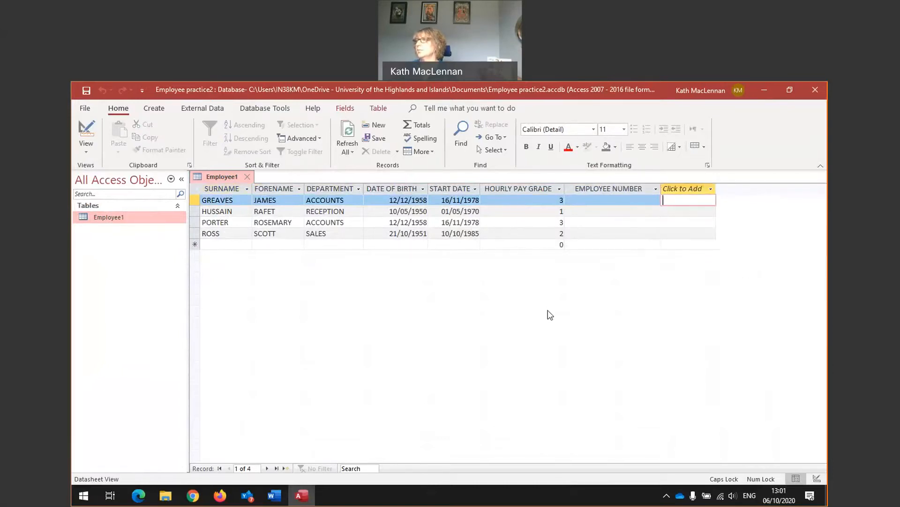
- Enter the employee number for the first record in the EMPLOYEE NUMBER column
click(587, 201)
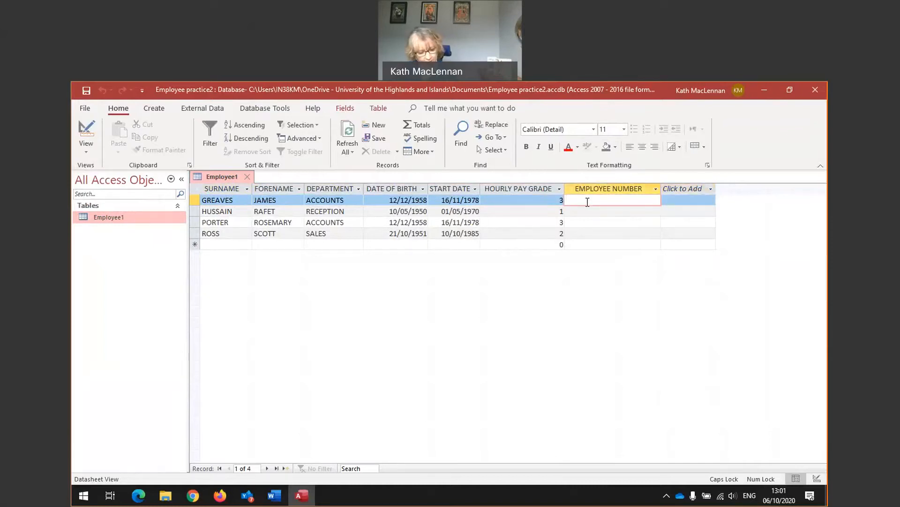
key(Caps_Lock)
text(1)
key(BackSpace)
key(Caps_Lock)
text(T)
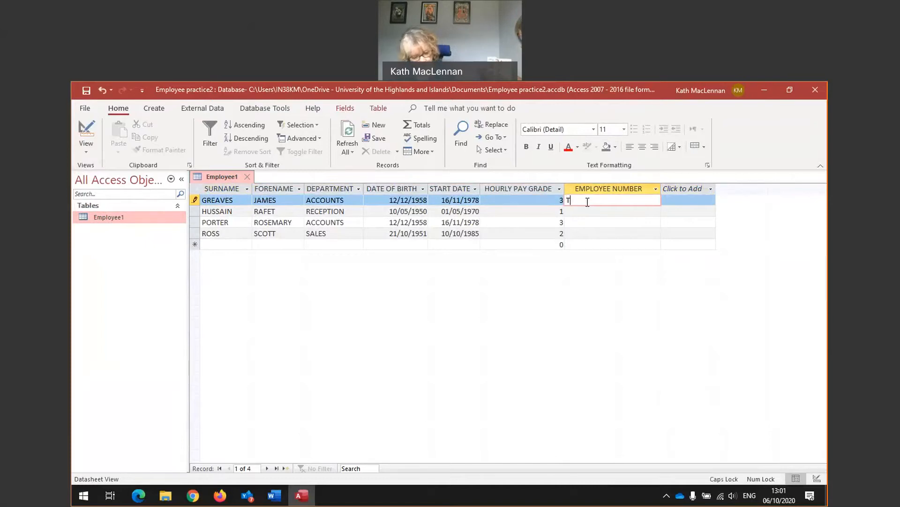
text(S765)
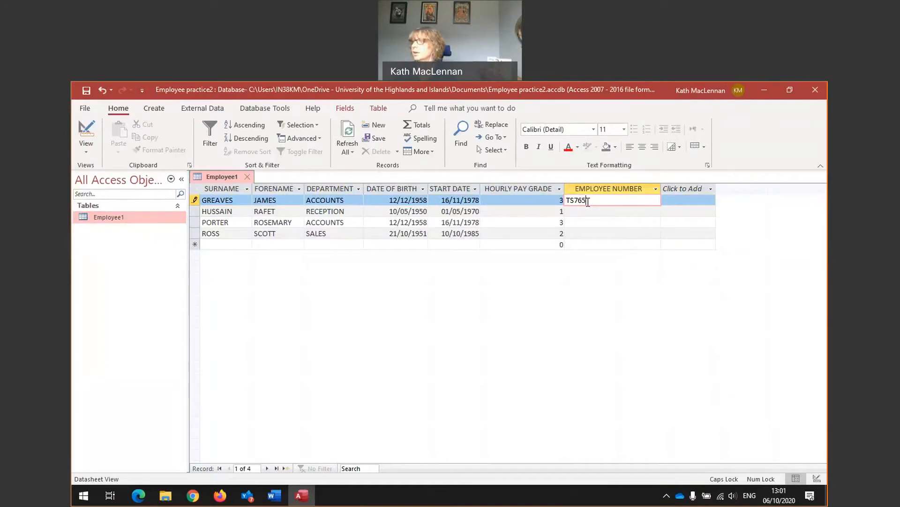
- Enter the employee number for the second record, the RECEPTION employee
click(586, 213)
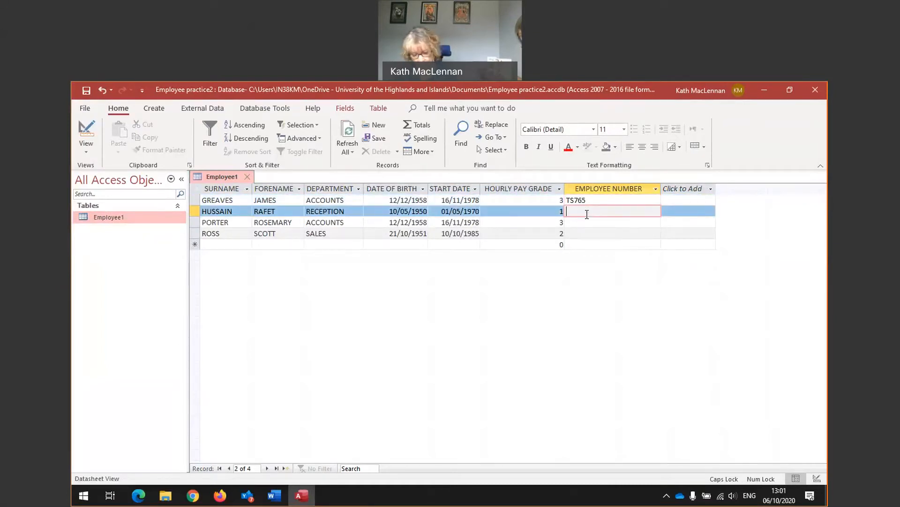
text(TS)
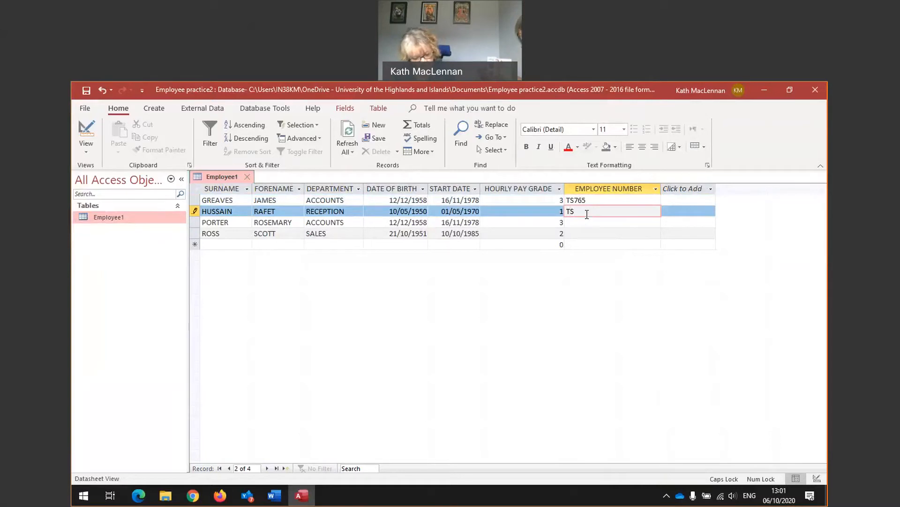
text(932)
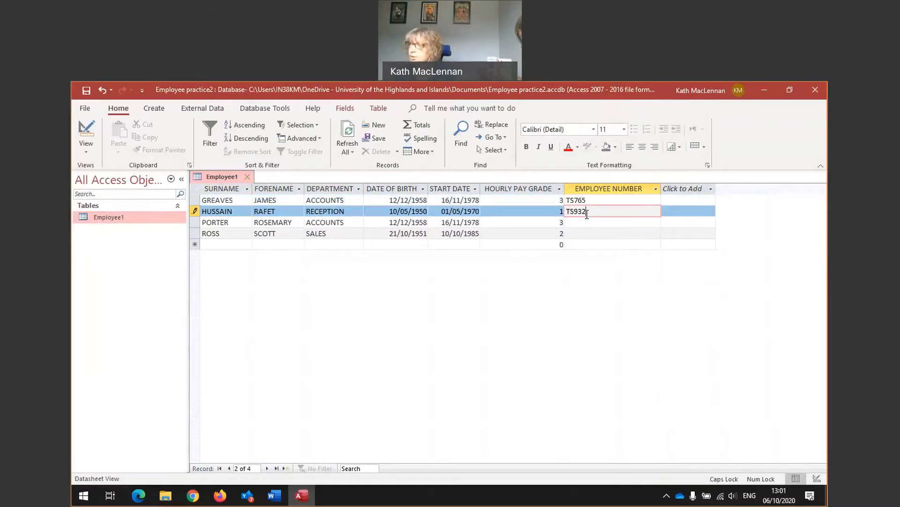
- Enter the employee numbers for the third and fourth records, the second ACCOUNTS employee and the SALES employee
click(585, 224)
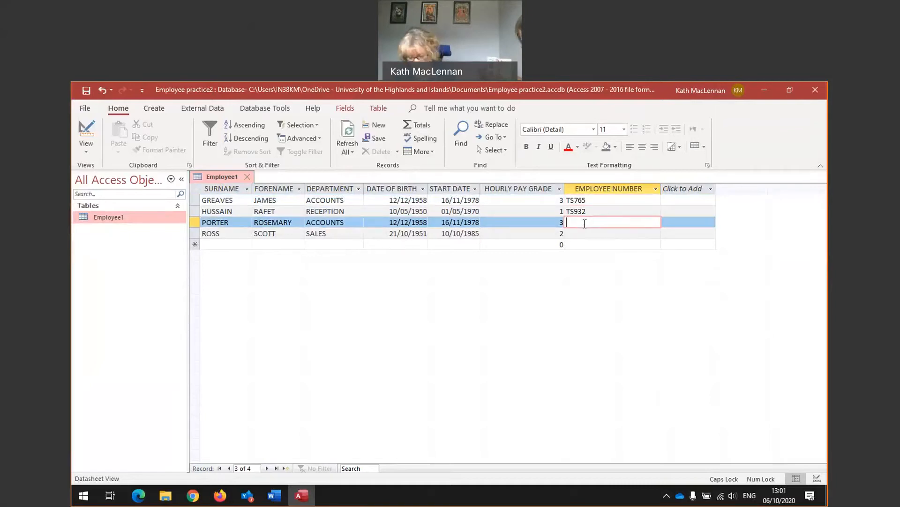
text(TF)
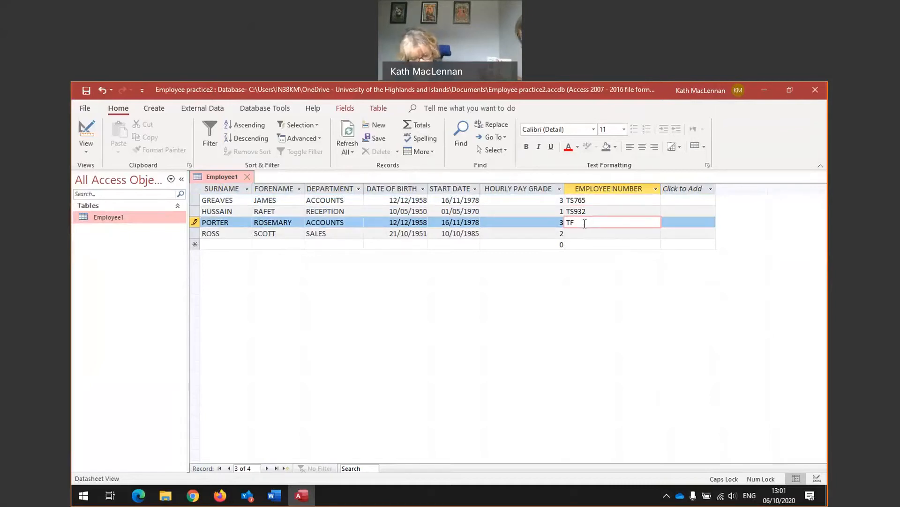
text(347)
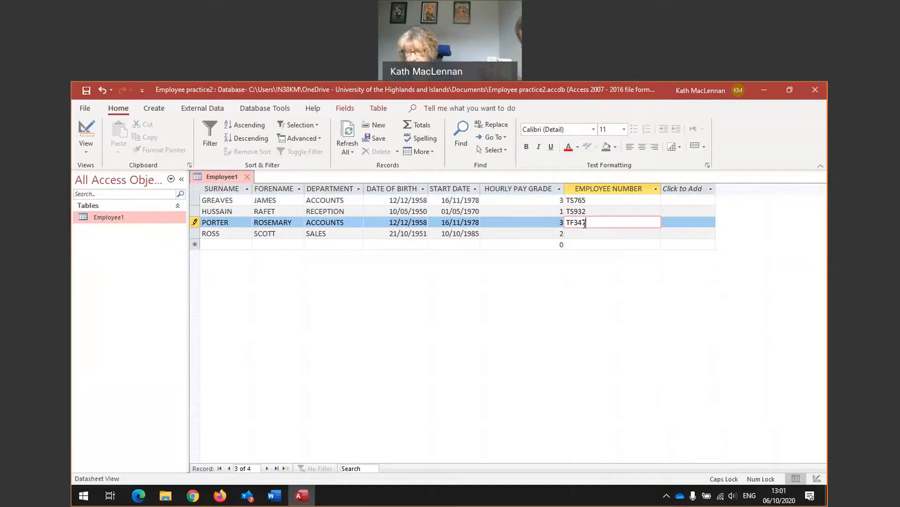
click(583, 235)
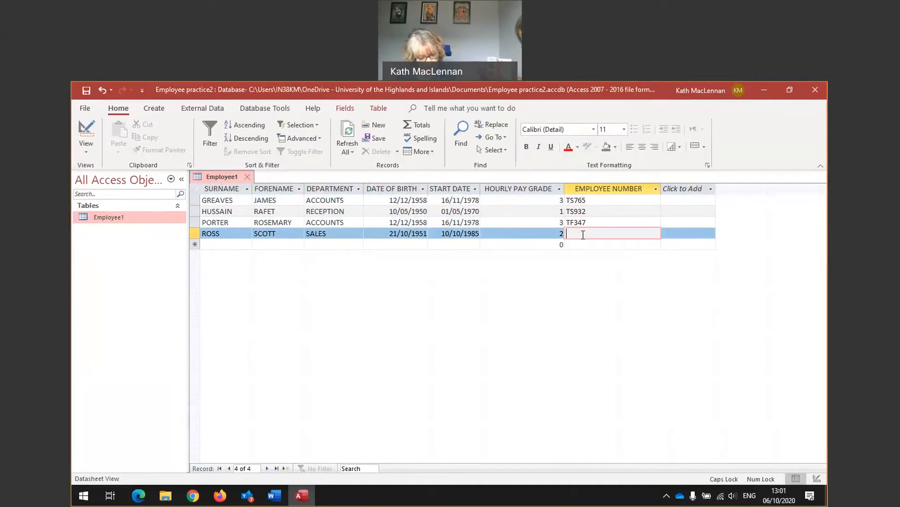
text(TG)
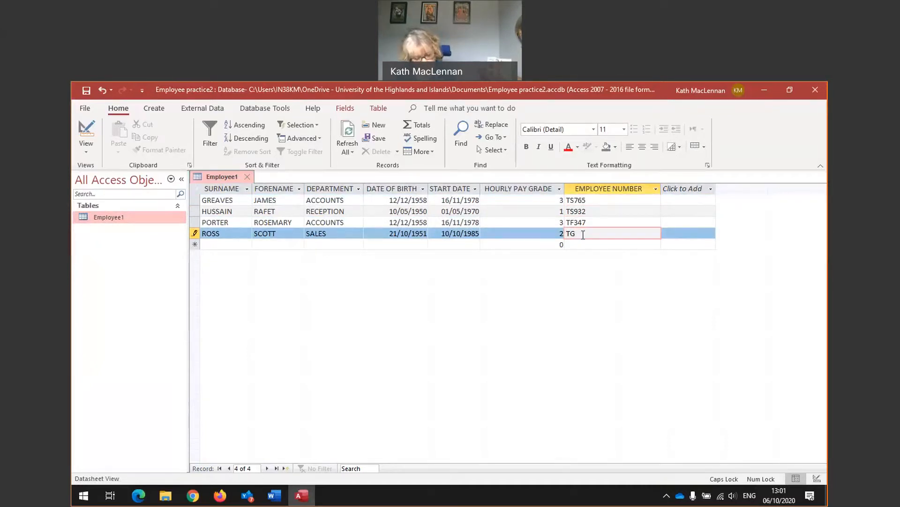
text(589)
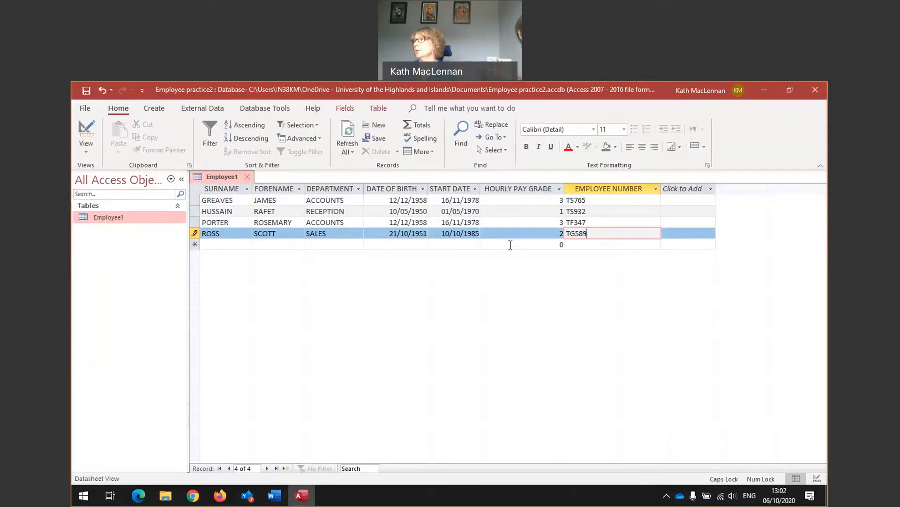
key(Tab)
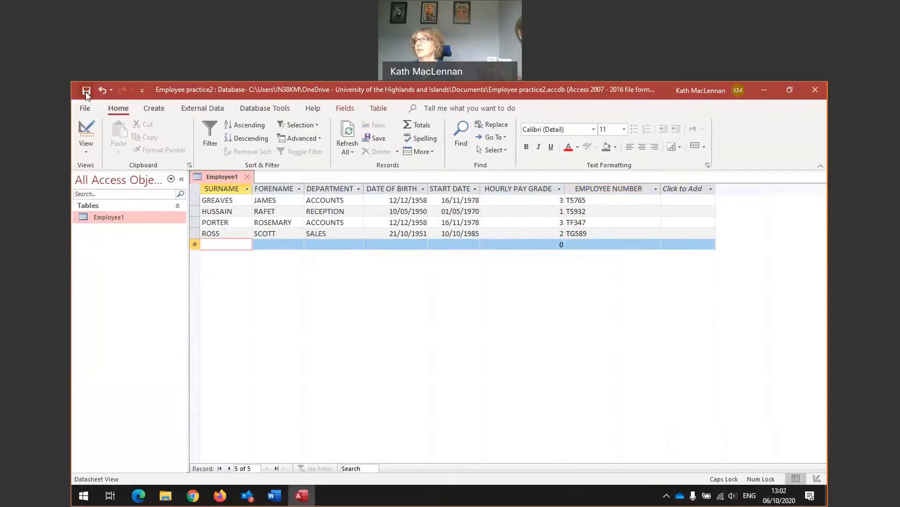
- Switch the Employee1 table to Design View and make EMPLOYEE NUMBER the primary key
click(87, 150)
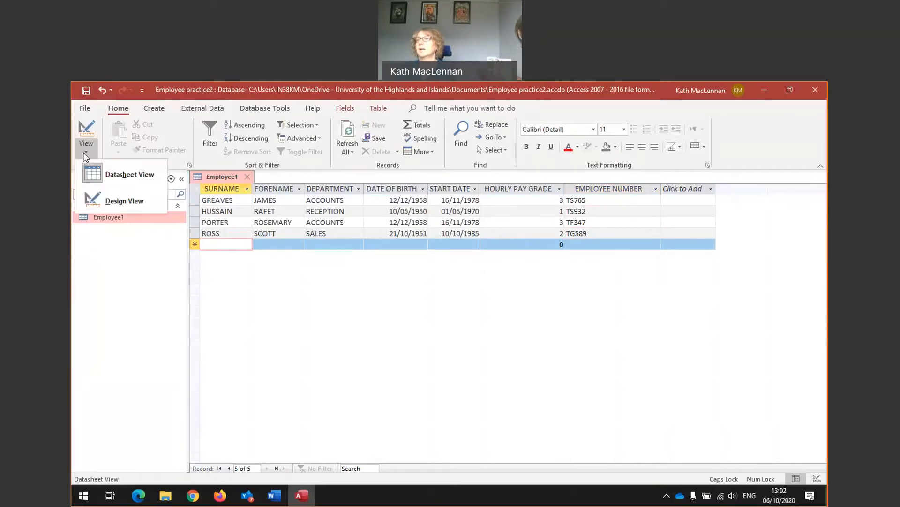
click(123, 200)
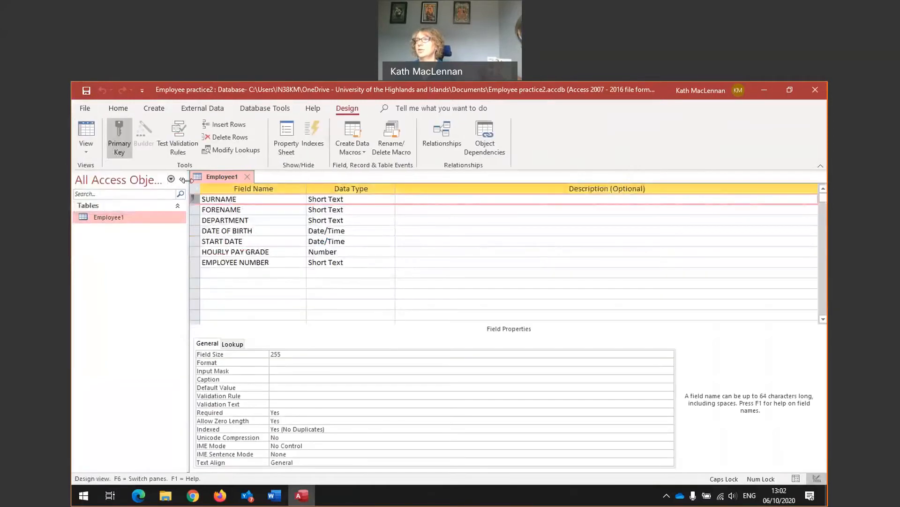
click(195, 265)
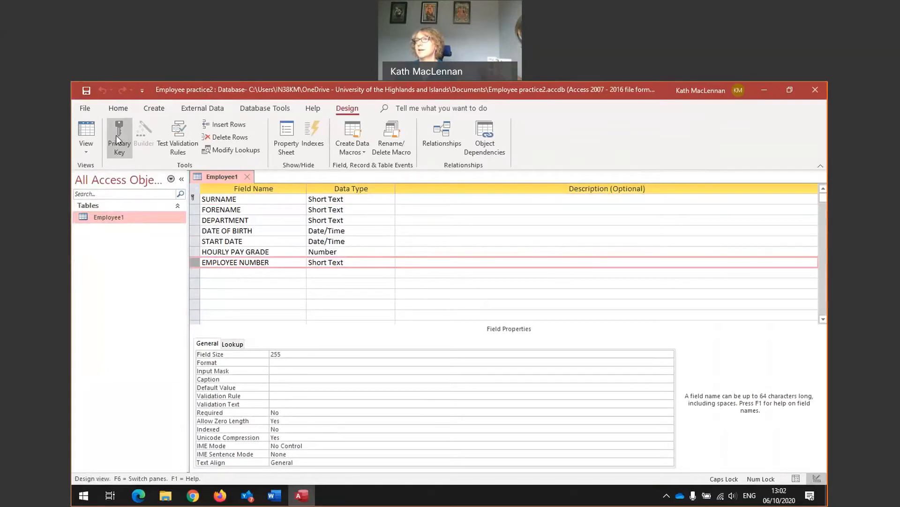
click(128, 150)
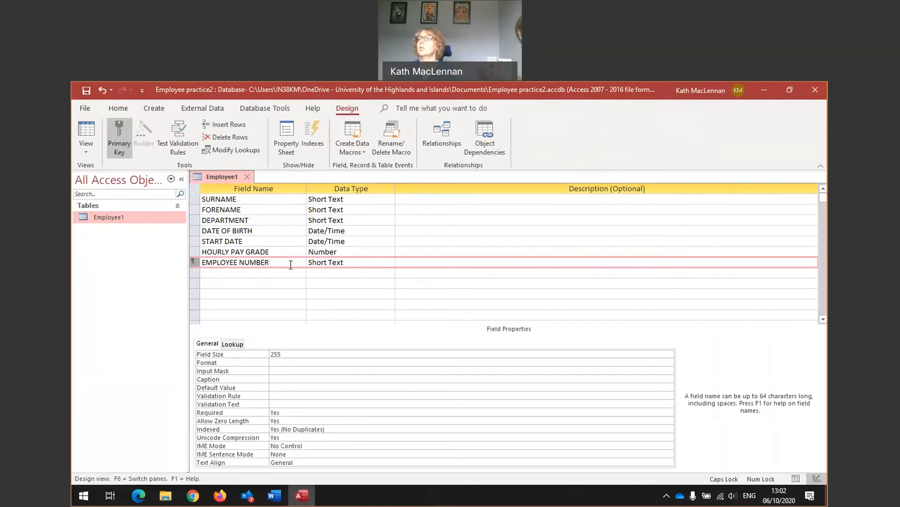
- Return to Datasheet View, saving the changes to the table
click(86, 152)
click(105, 174)
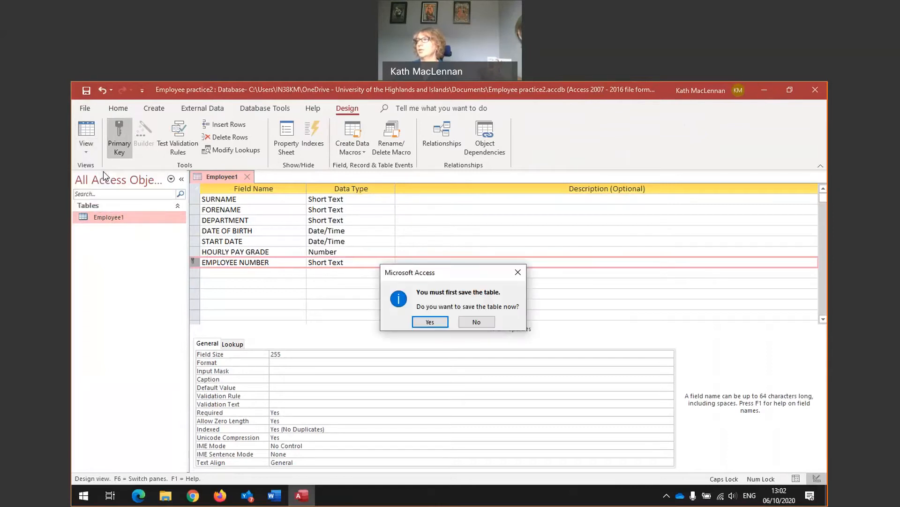
click(420, 322)
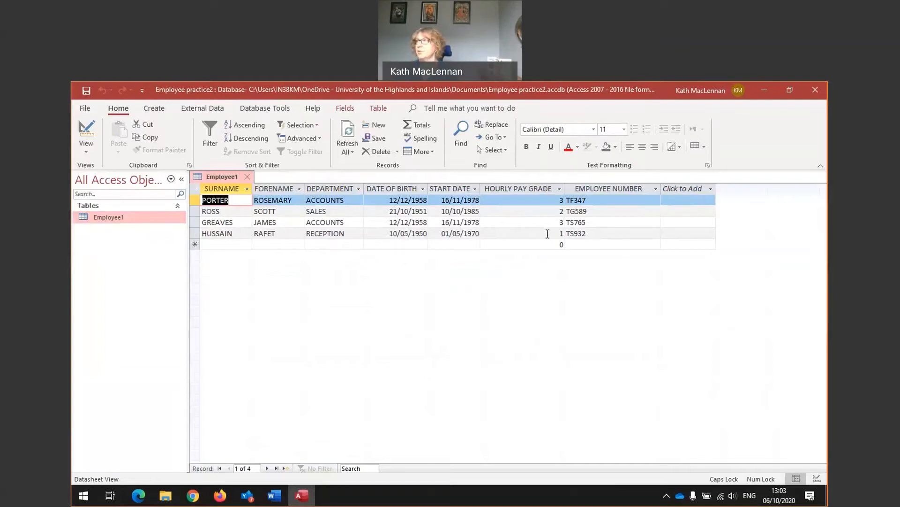
- Start a new record with the employee's surname and forename and the department PERSONNEL
click(231, 245)
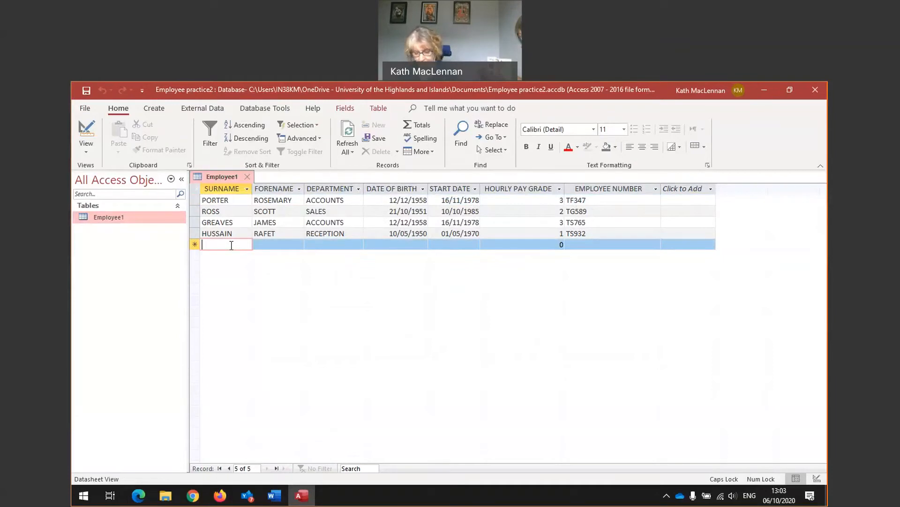
text(CAMP)
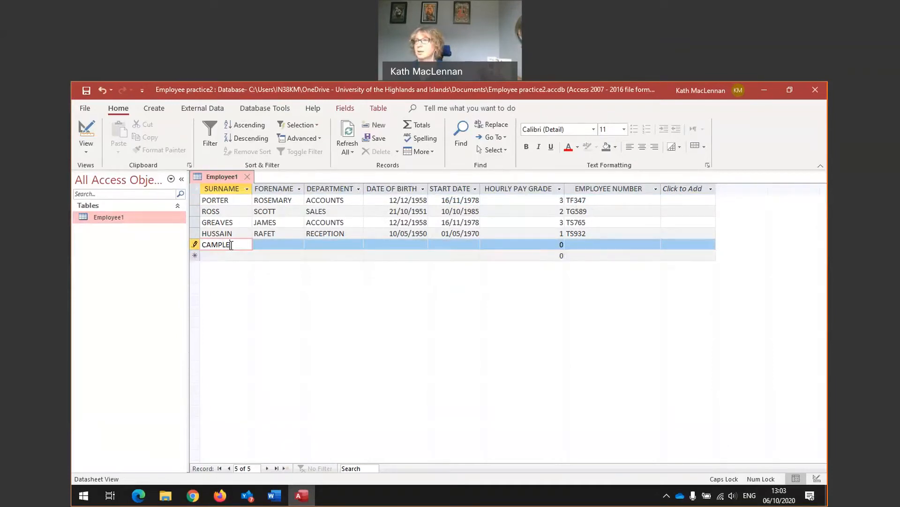
text(BELL)
key(Tab)
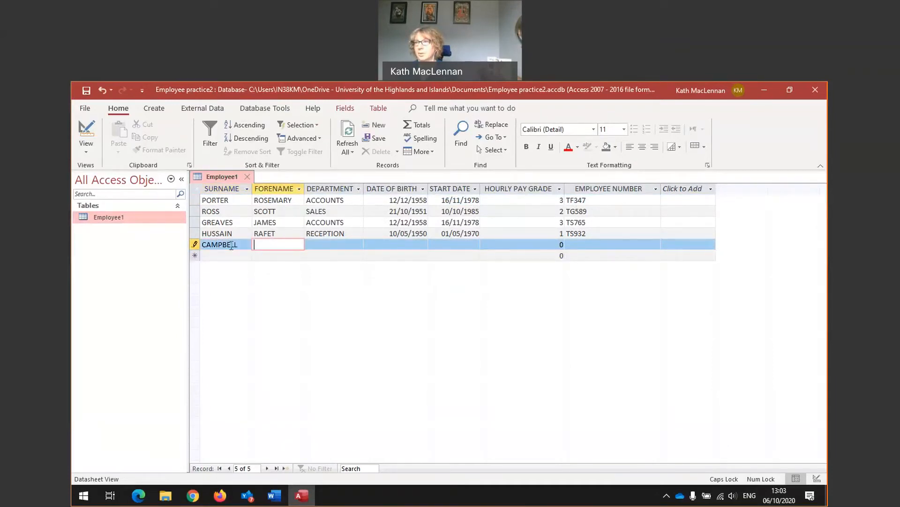
text(JOHN)
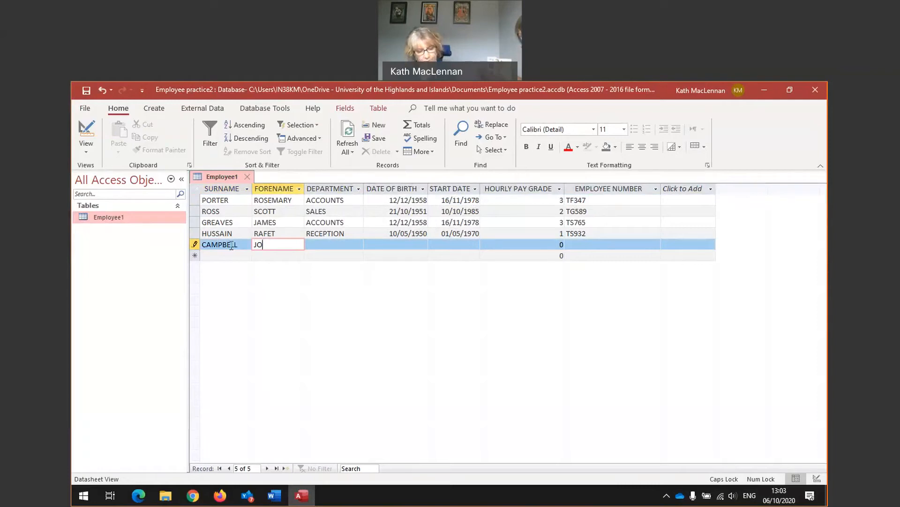
key(Tab)
text(PERSONNEL)
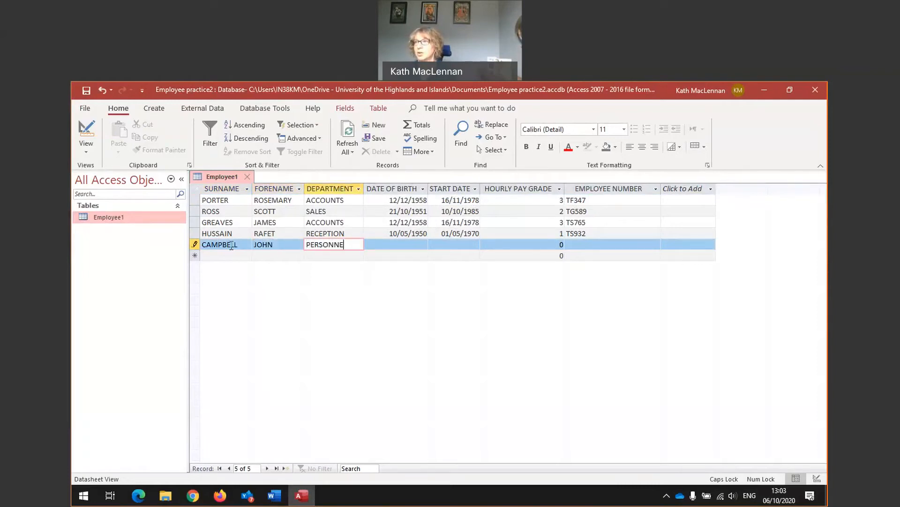
key(Tab)
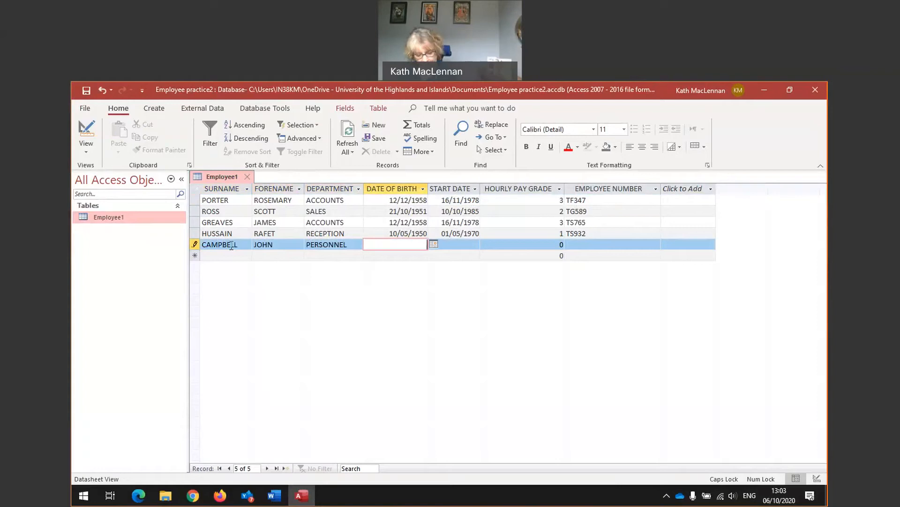
- Complete the PERSONNEL record with the date of birth, start date 12/01/2005, hourly pay grade 2 and the employee number
text(12/07/1)
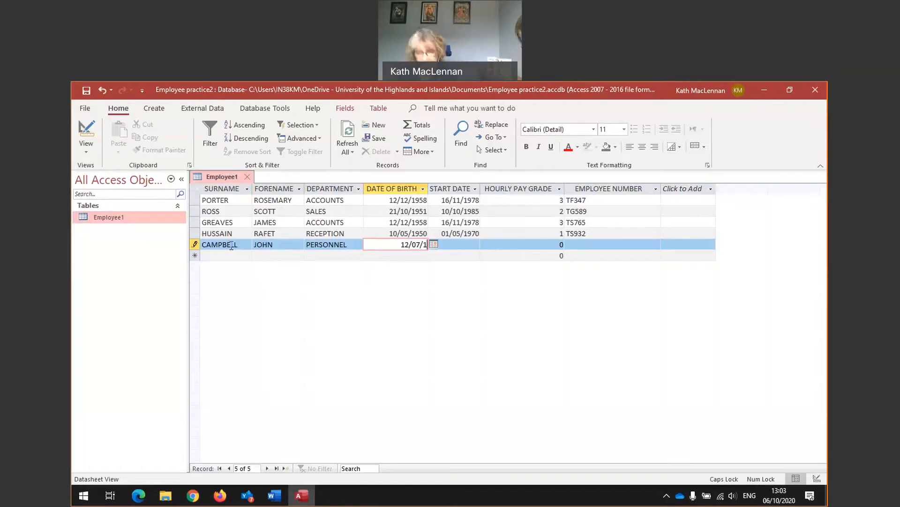
text(960)
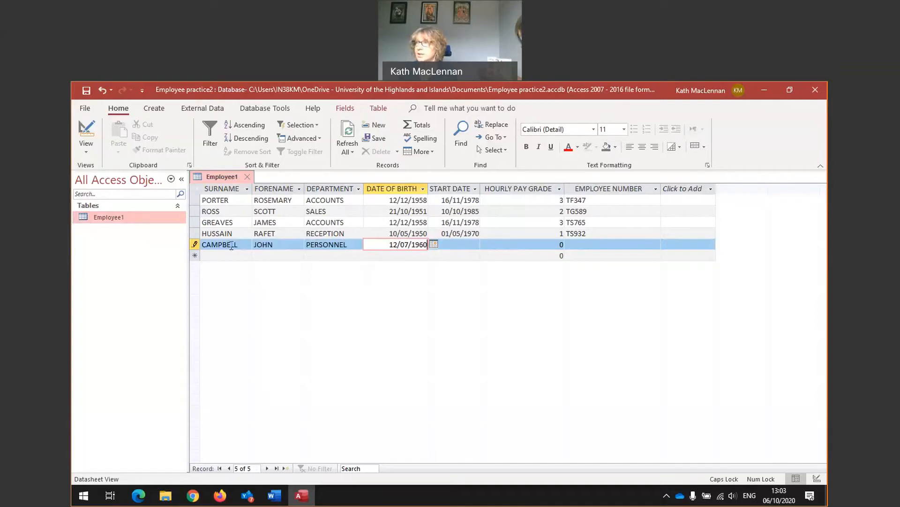
key(Tab)
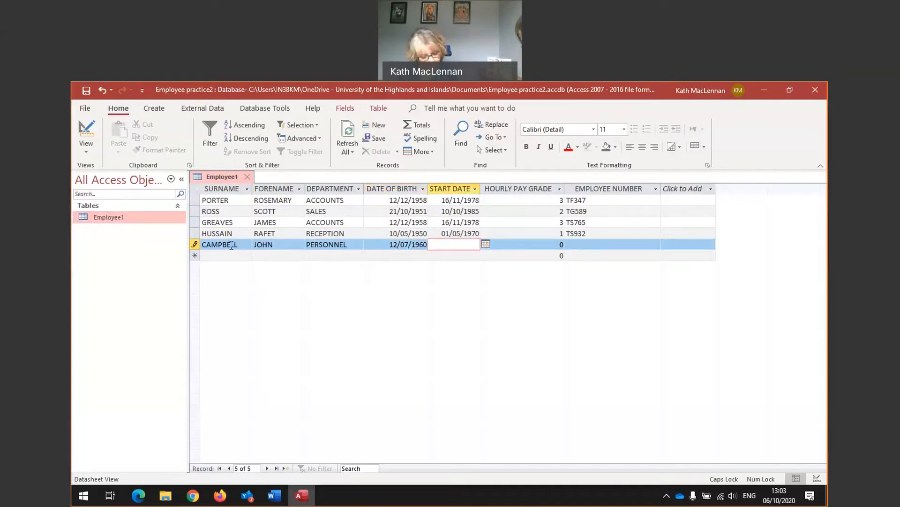
text(12/01/2005)
key(Tab)
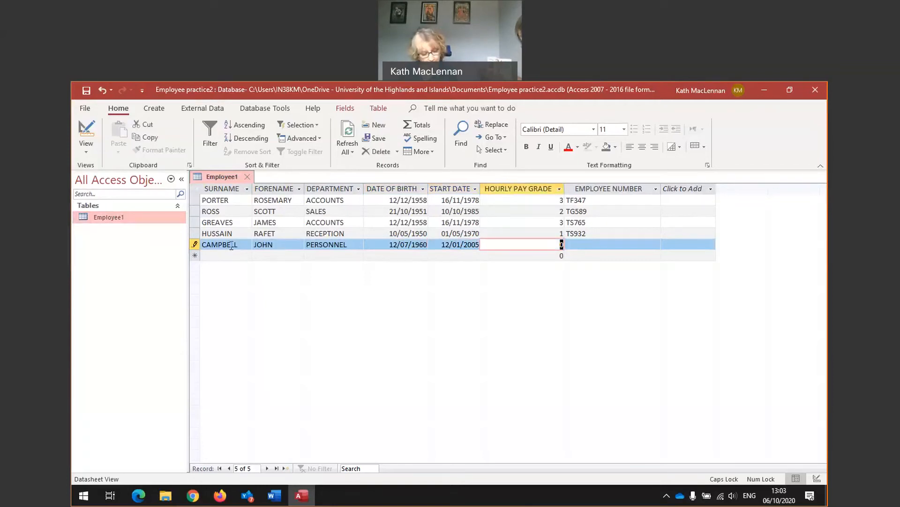
text(2)
key(Tab)
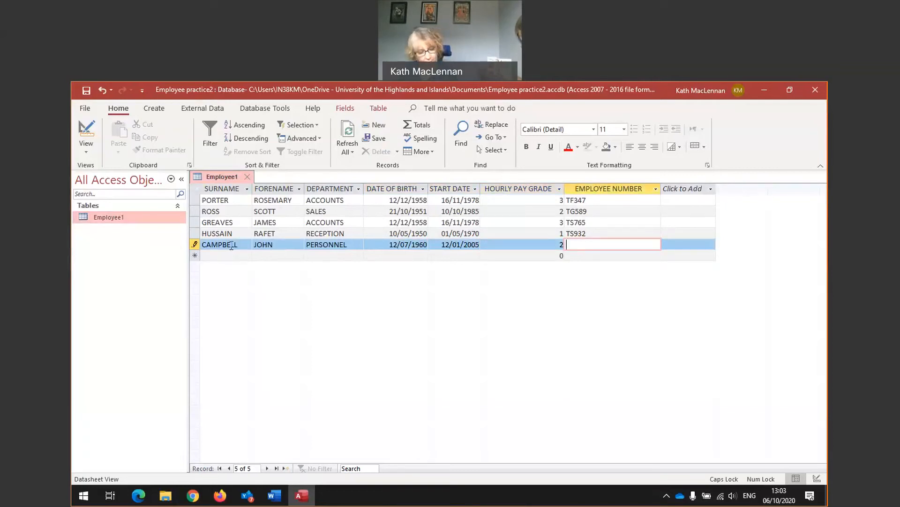
text(TD112)
key(Tab)
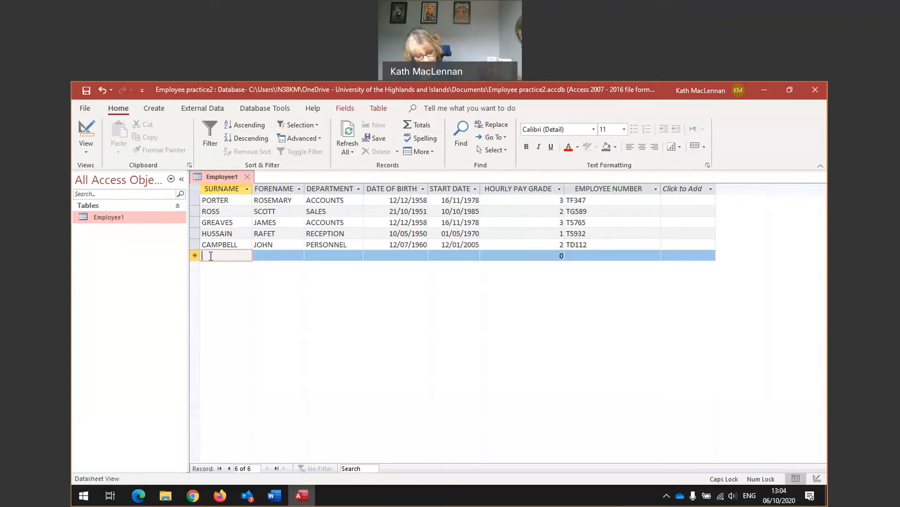
- Start another new record with the employee's surname and forename and the department SALES
text(JONES)
key(Tab)
text(M)
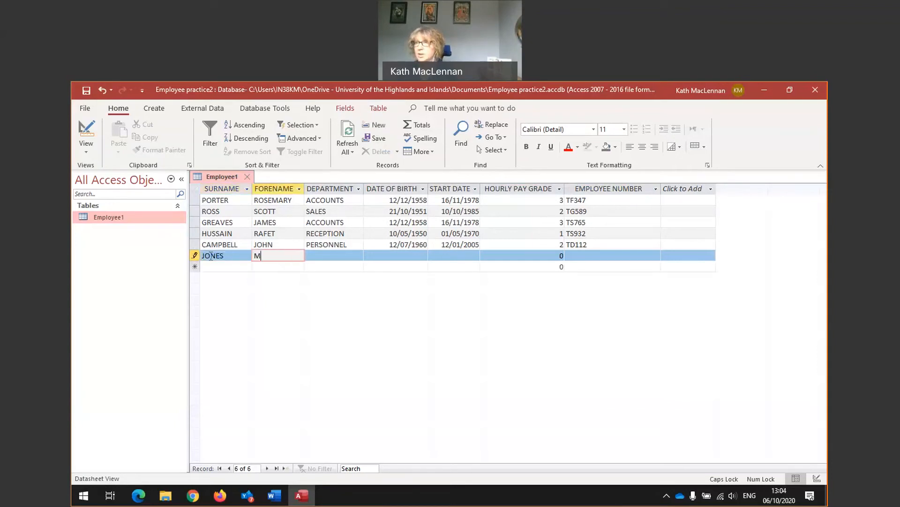
text(ARIE)
key(Tab)
text(SALES)
key(Tab)
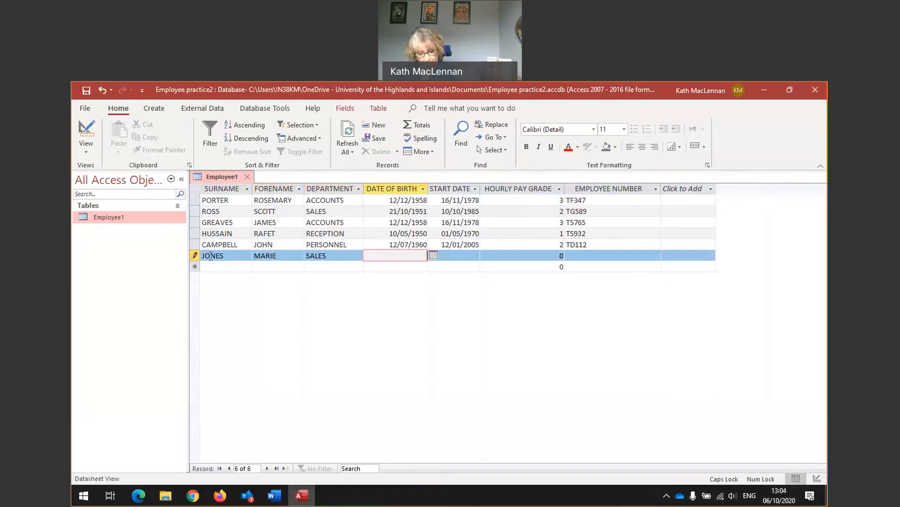
- Fill in the new SALES record's date of birth, start date 12/01/2005, hourly pay grade 3 and employee number
text(02/02)
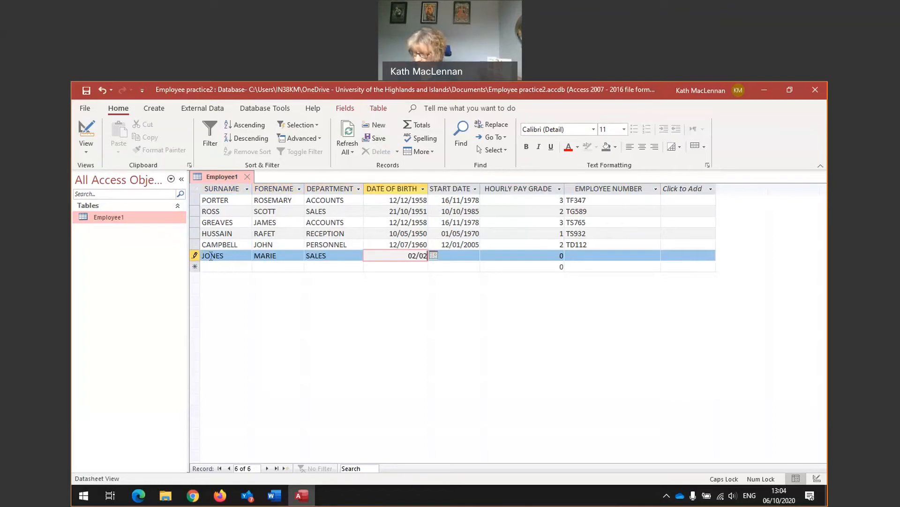
text(/1956)
key(Tab)
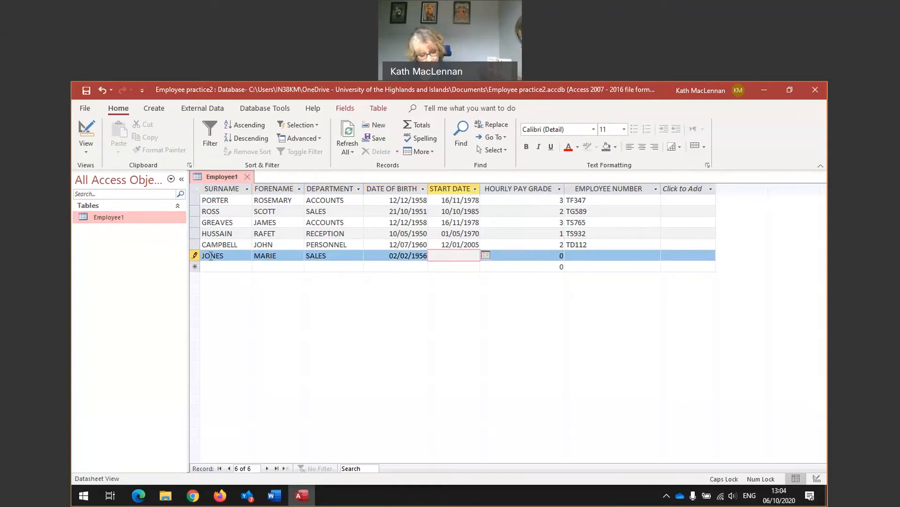
text(12)
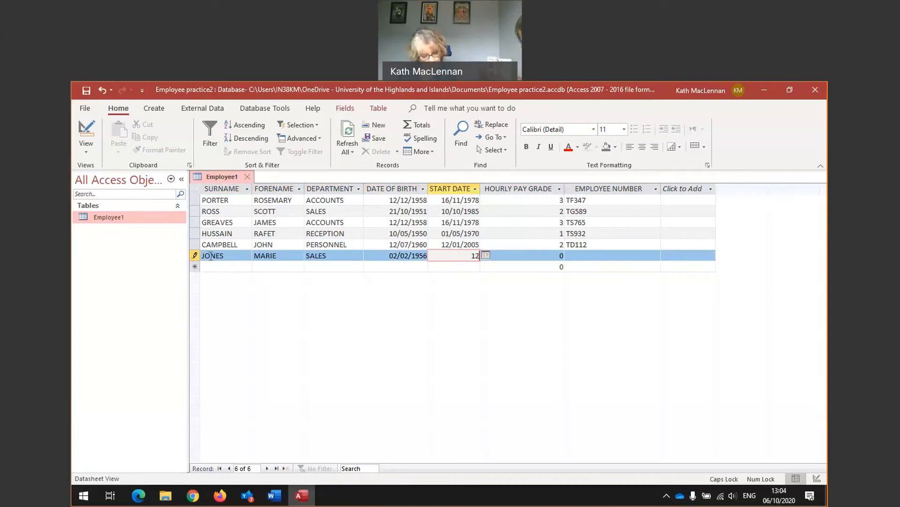
text(/01/)
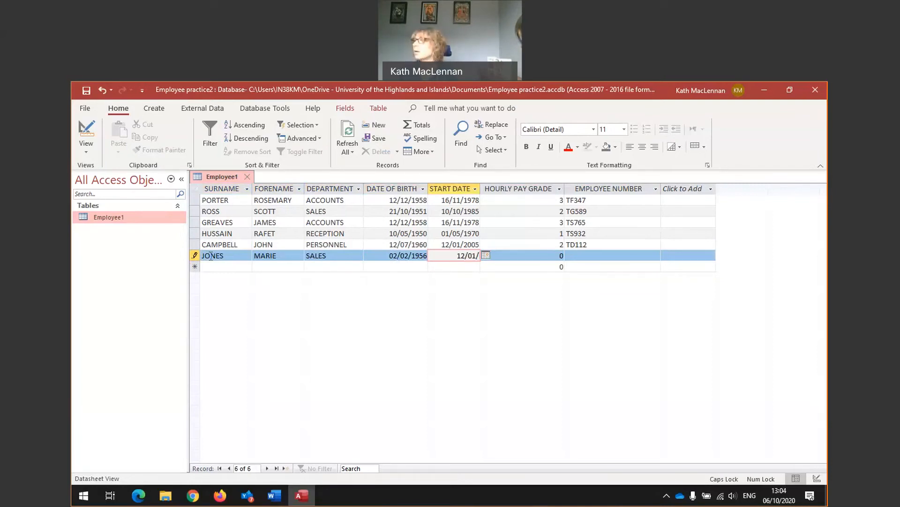
text(2005)
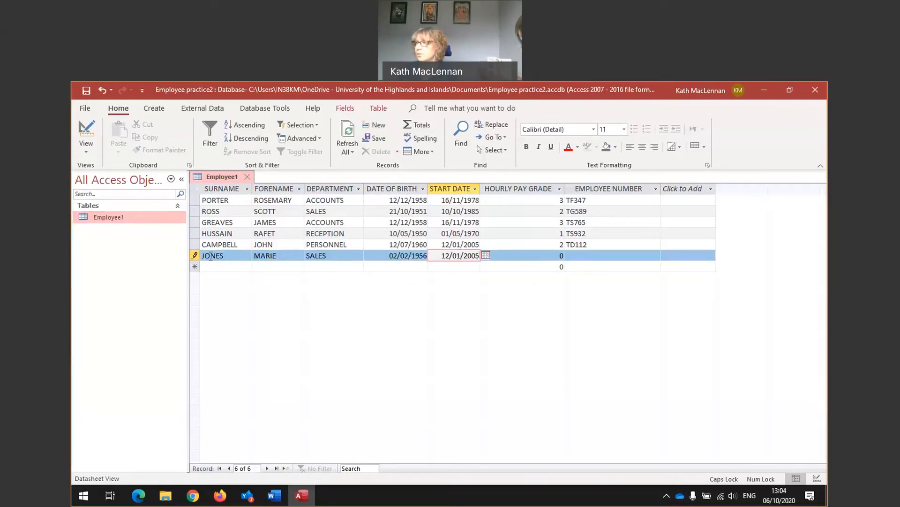
key(Tab)
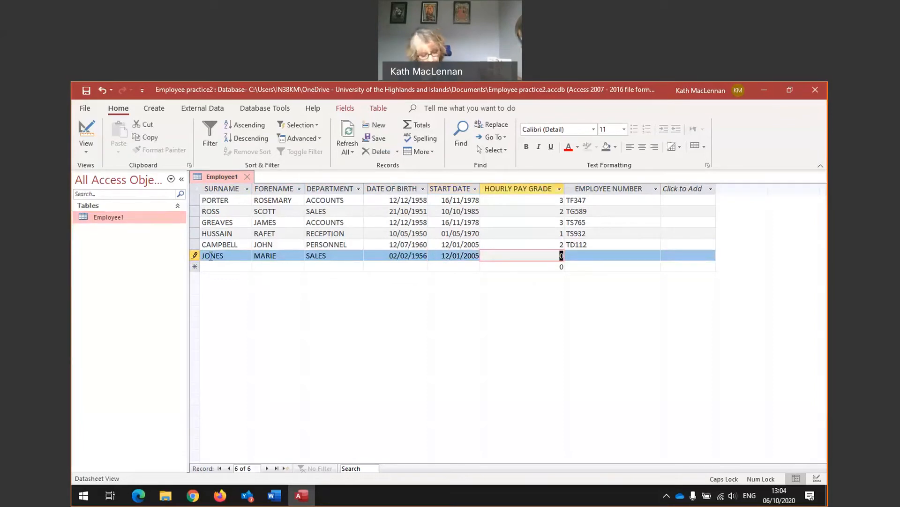
text(3)
key(Tab)
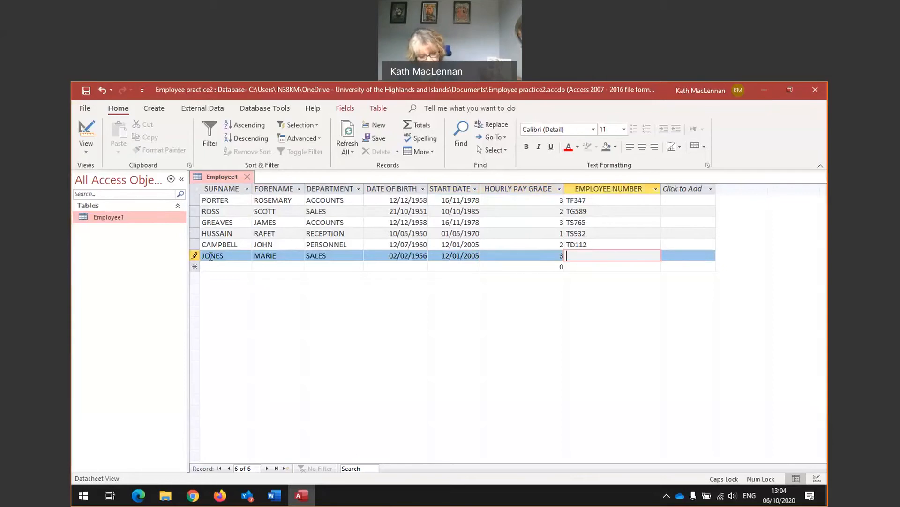
text(TD113)
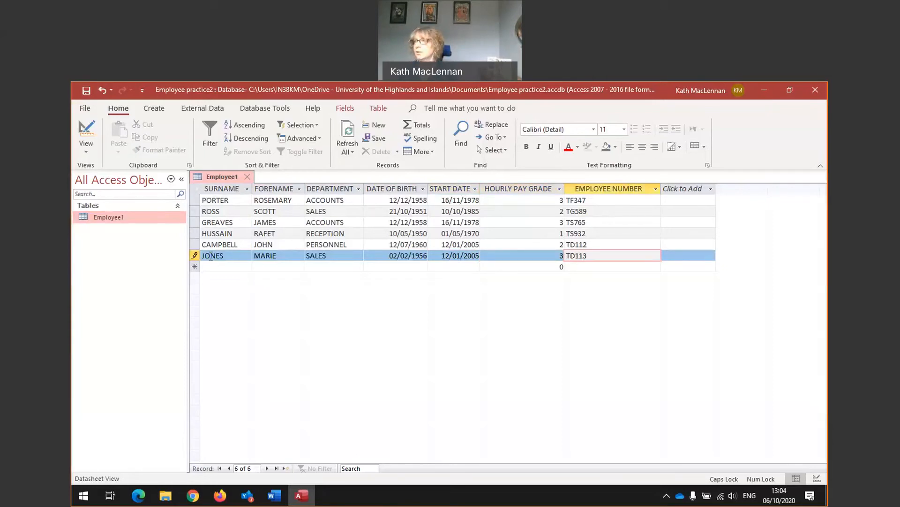
- Start a further new record with the employee's surname and forename and the department ADMINISTRATION
key(Tab)
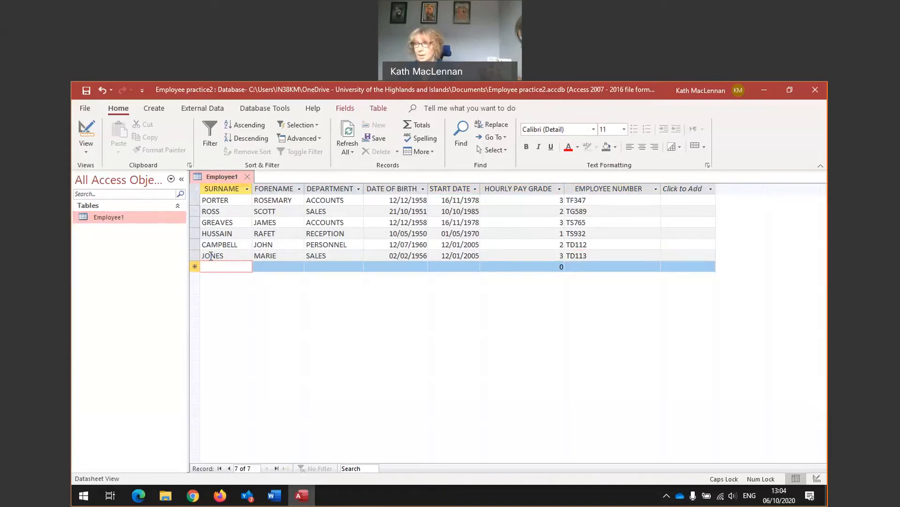
text(MACLENNAN)
key(Tab)
text(KATH)
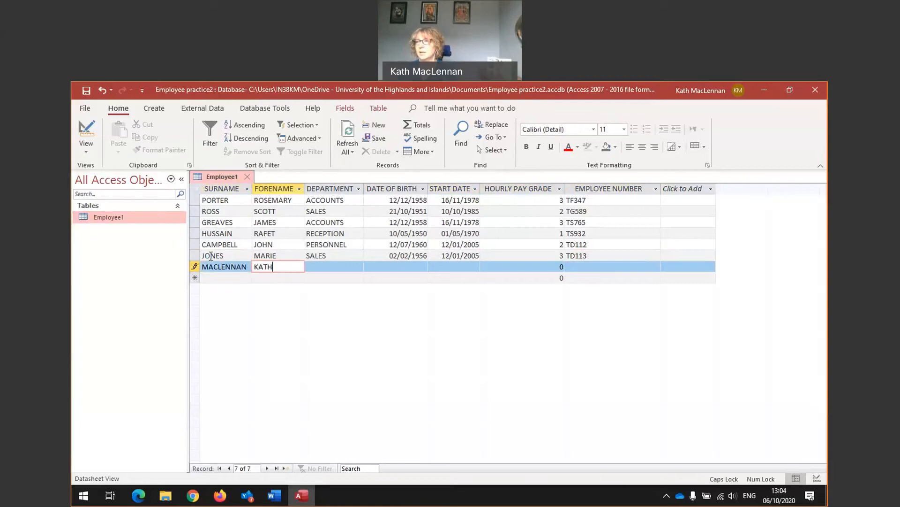
key(Tab)
text(ADMINISTRATION)
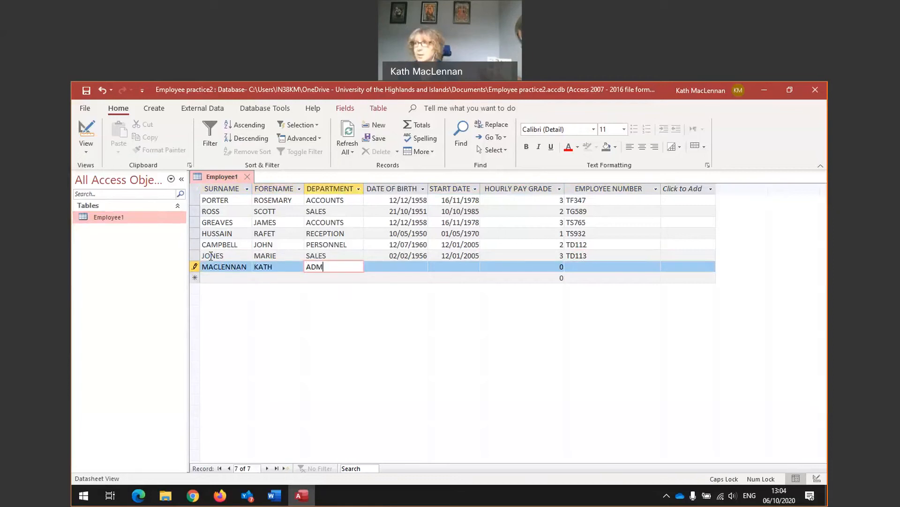
- Enter the date of birth in the ADMINISTRATION record and pick 12/08/2020 from the calendar as its start date
key(Tab)
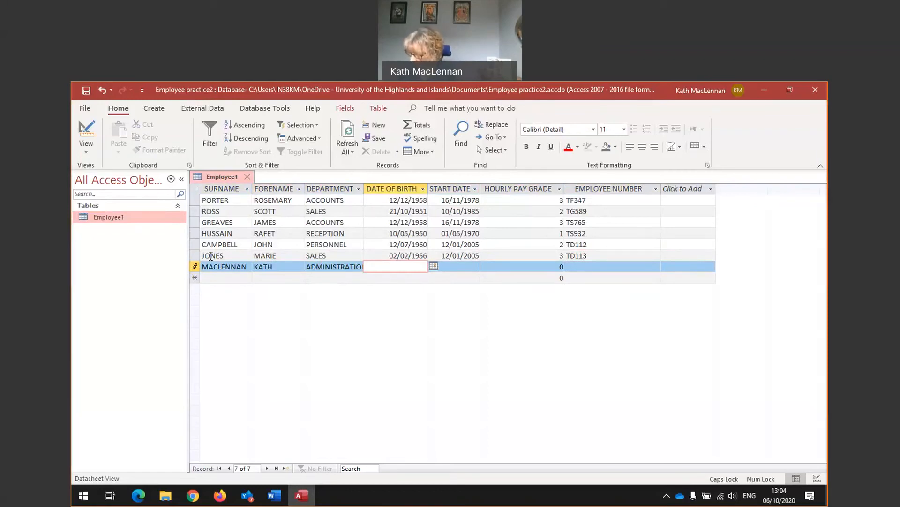
text(12/)
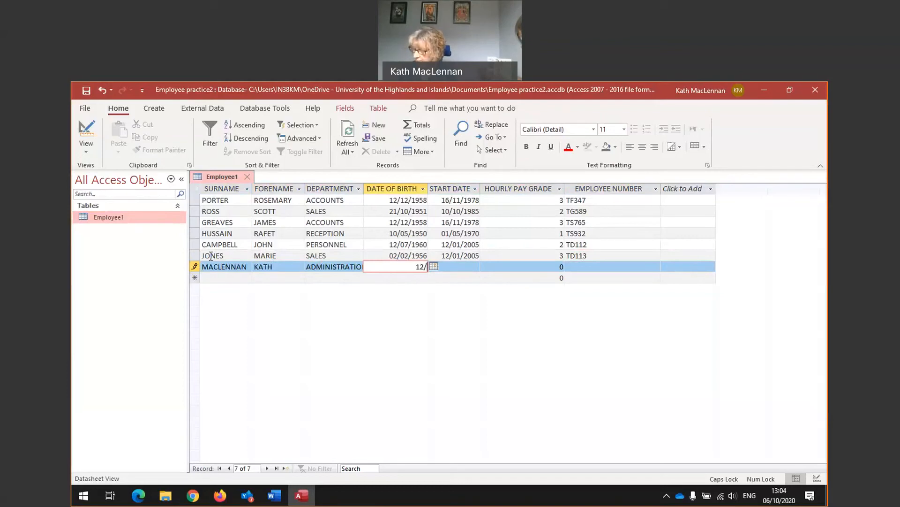
text(12)
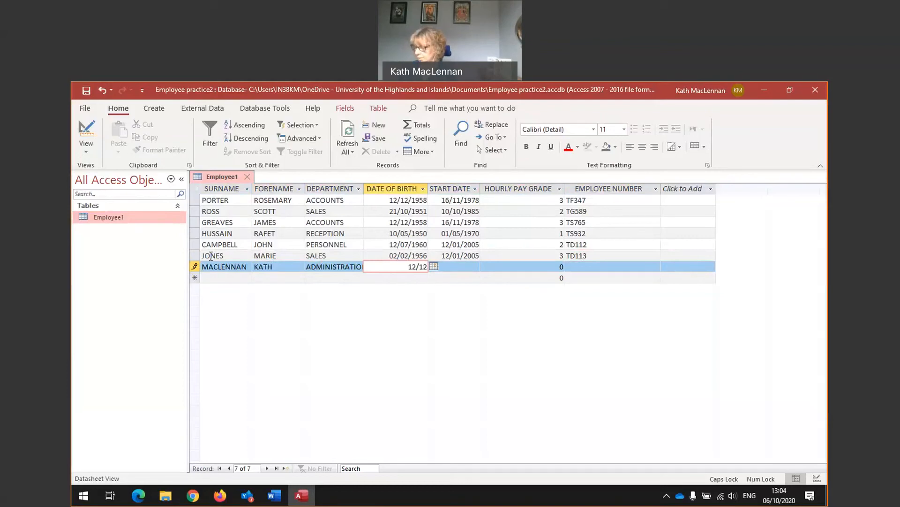
text(/2000)
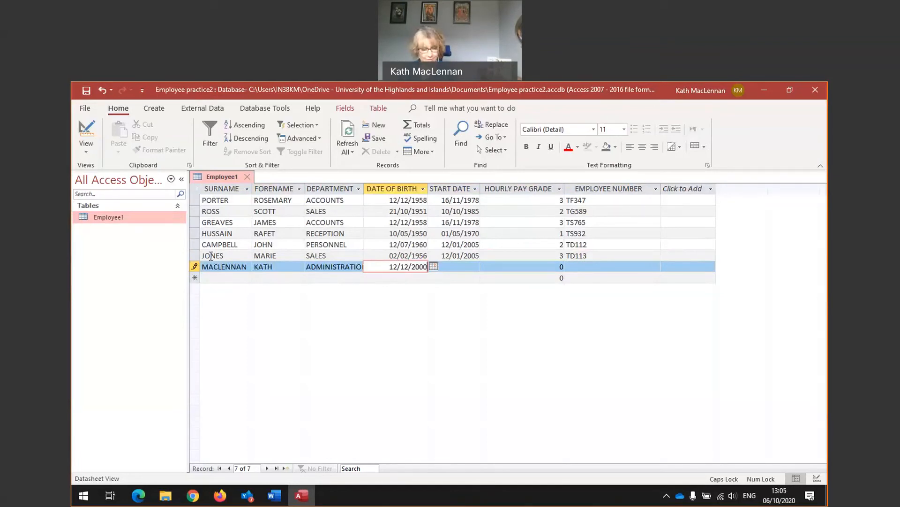
key(Tab)
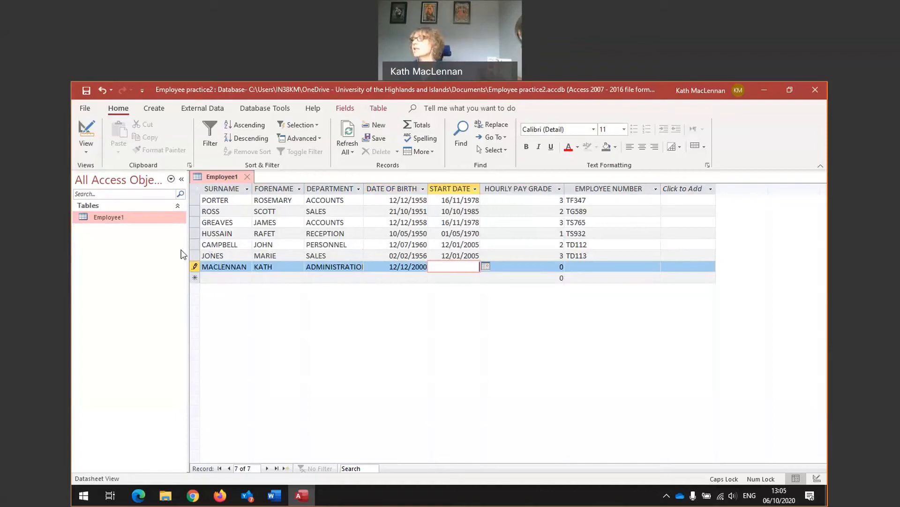
click(486, 266)
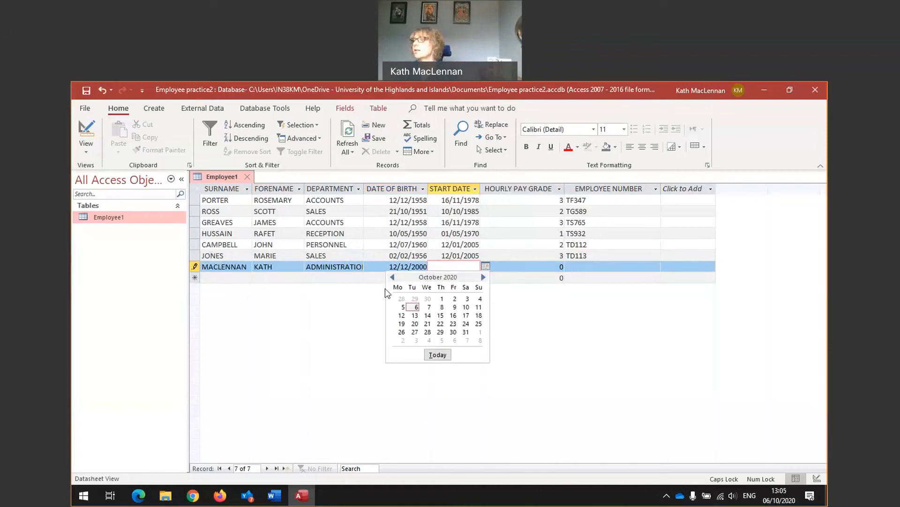
click(393, 277)
click(393, 277)
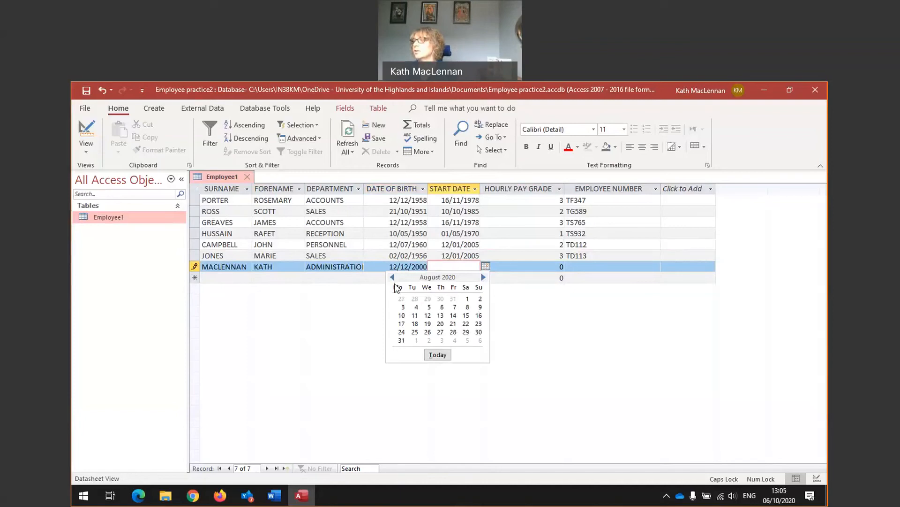
click(427, 315)
- Set the ADMINISTRATION record's hourly pay grade to 5 and fill in its employee number to complete the record
click(513, 266)
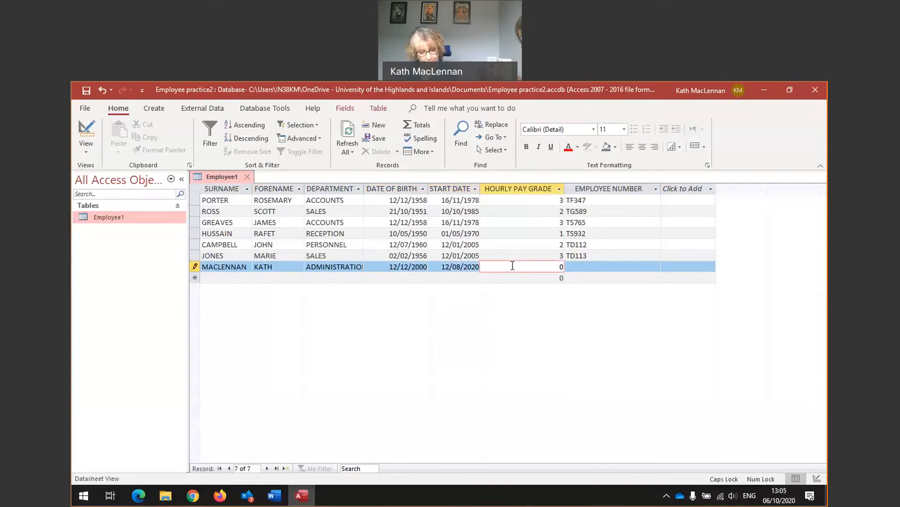
text(5)
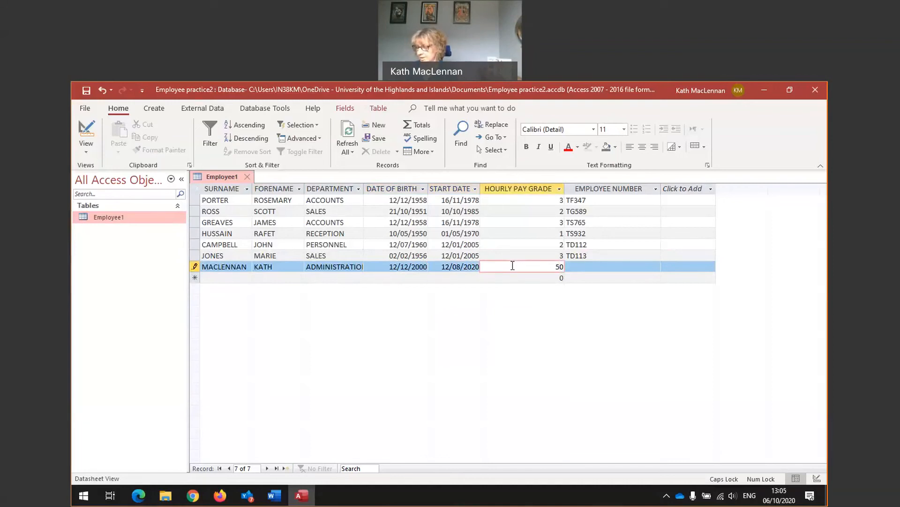
key(Delete)
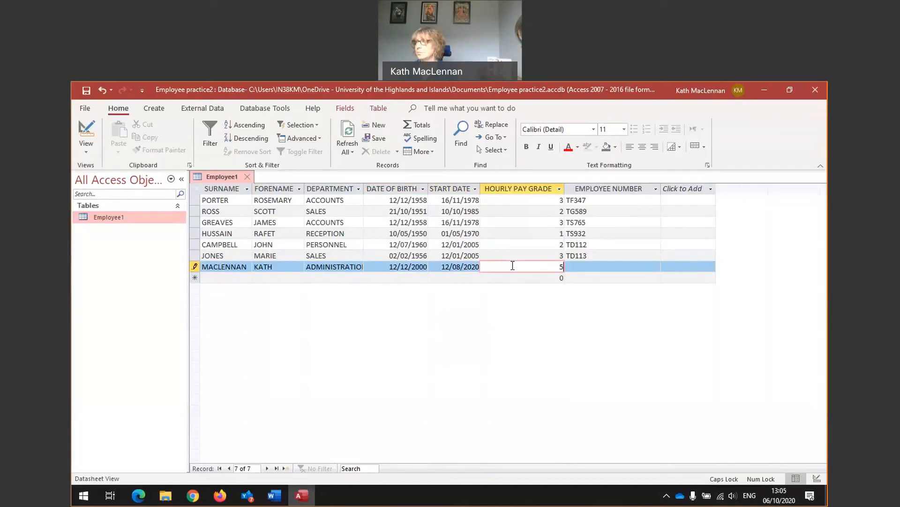
key(Tab)
text(T)
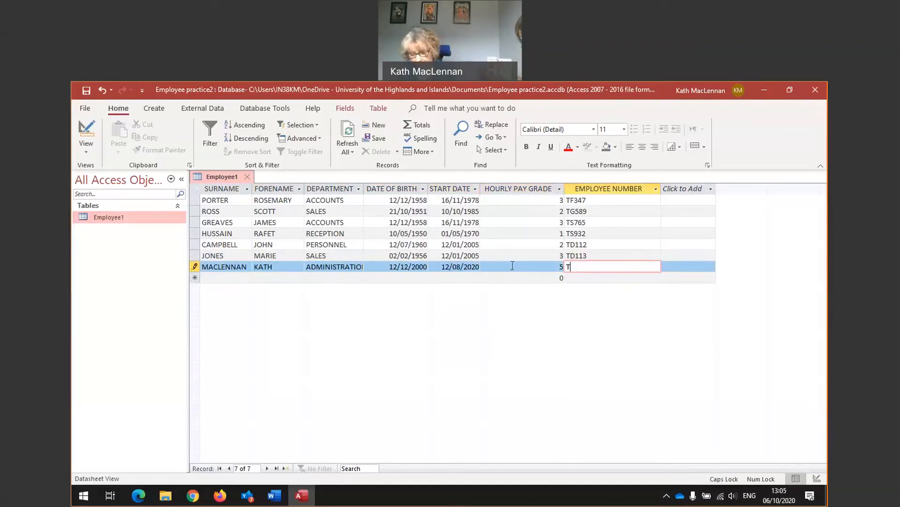
text(D114)
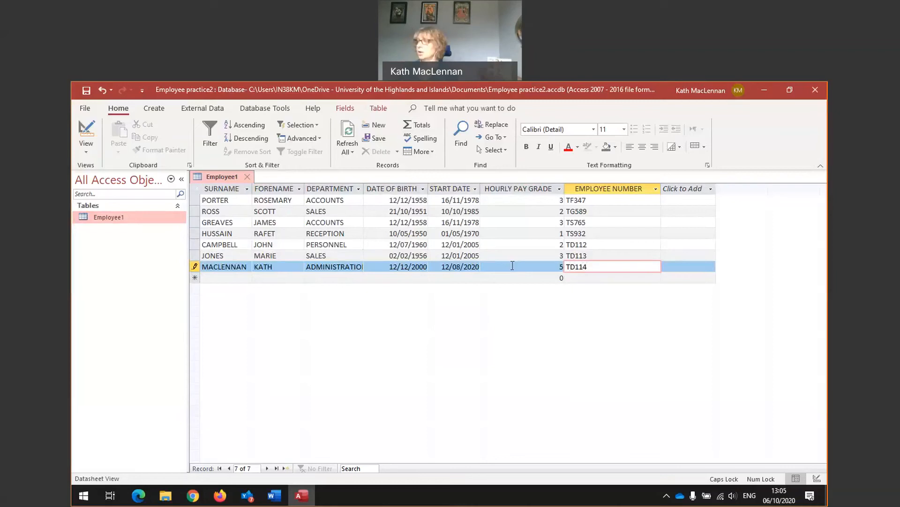
key(Tab)
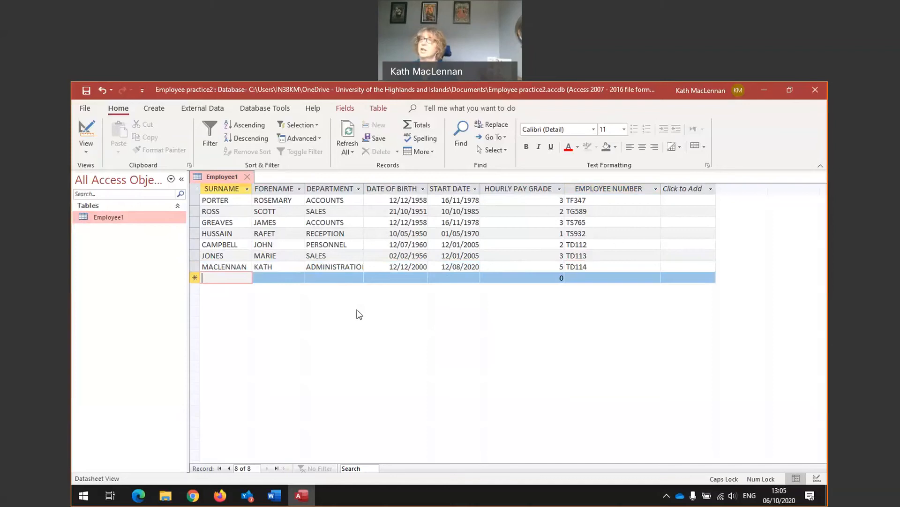
- Save the Employee1 table and close the Employee practice2 database together with Access
click(86, 90)
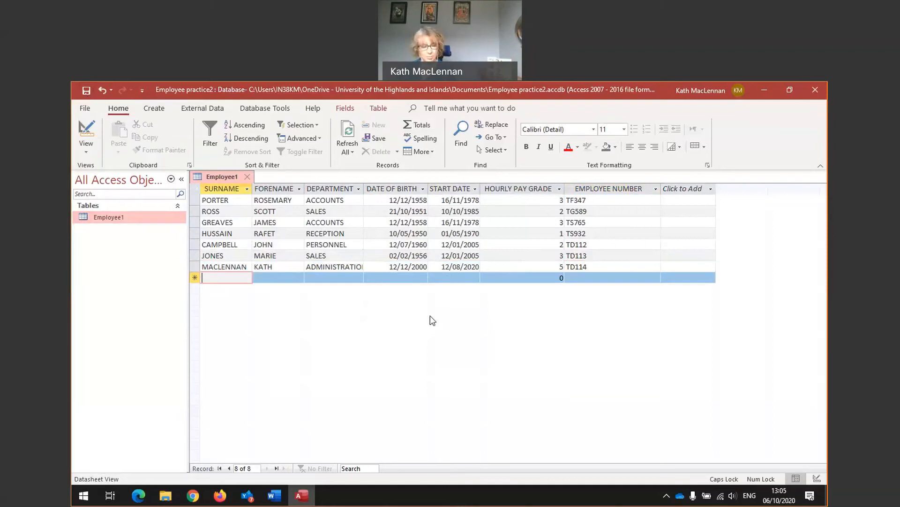
click(813, 90)
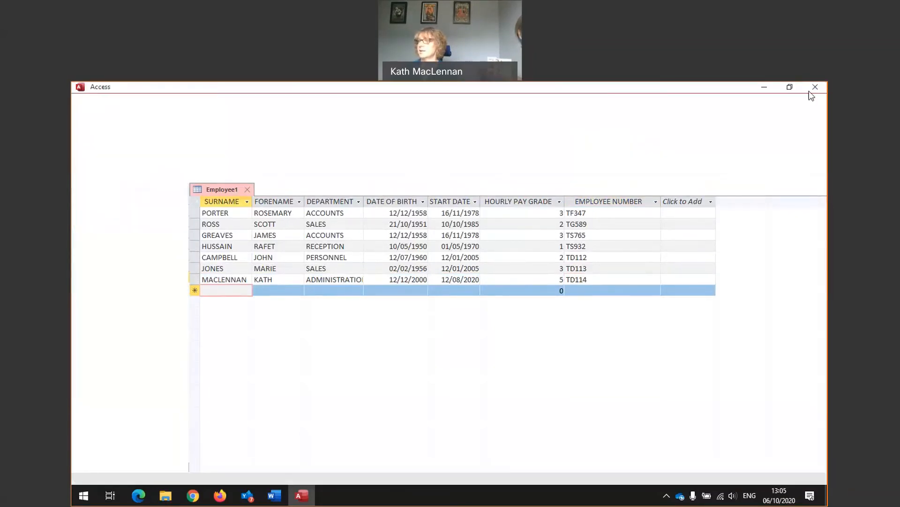
click(810, 93)
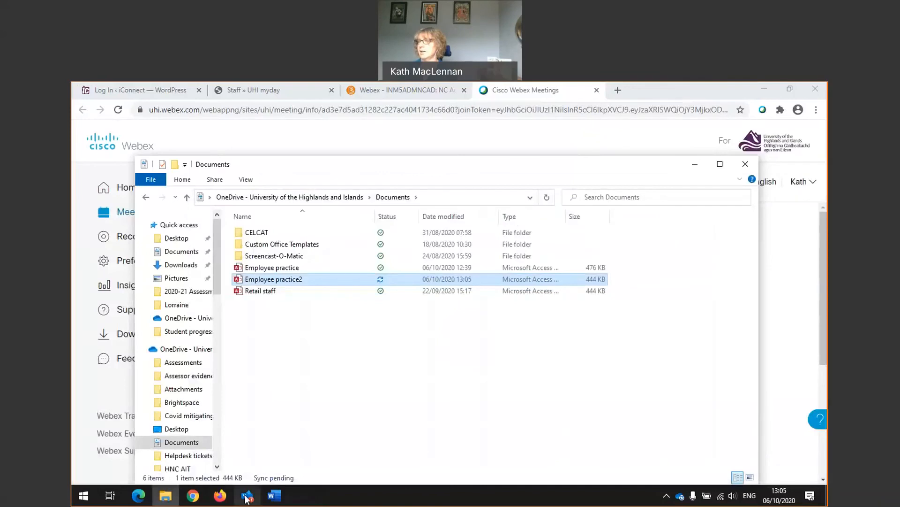